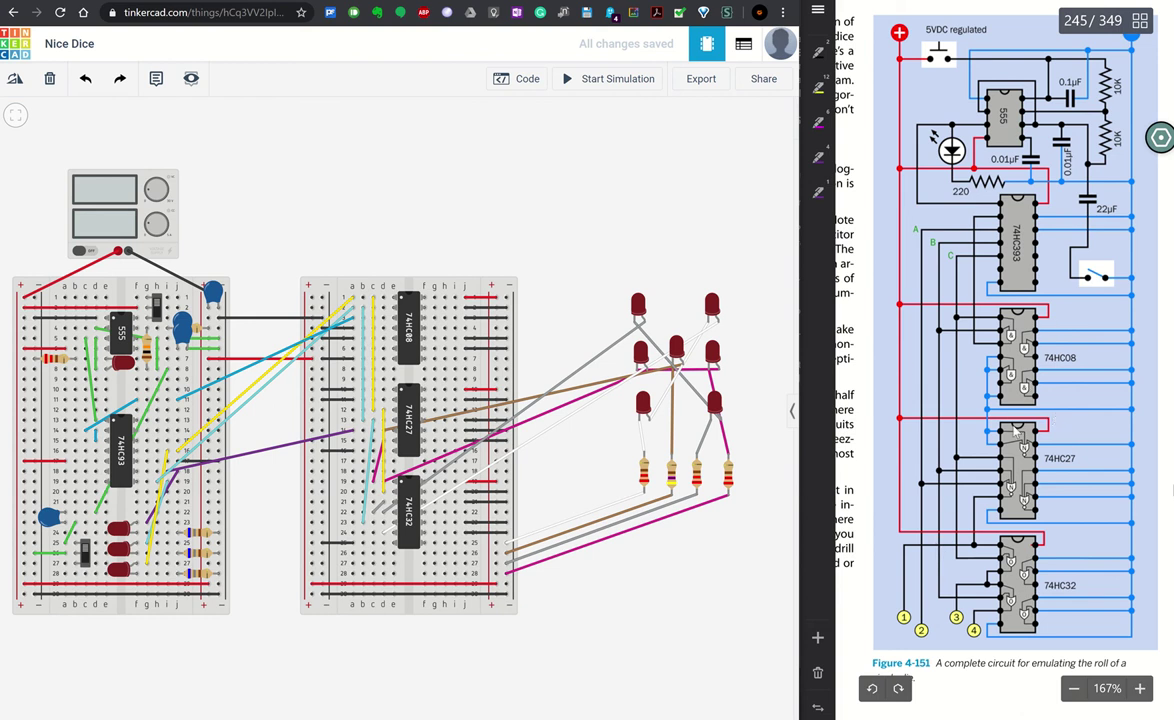
# Step: Scroll around the reference book pages near Figure 4-150 beside the breadboard
pyautogui.scroll(-10, 1014, 429)
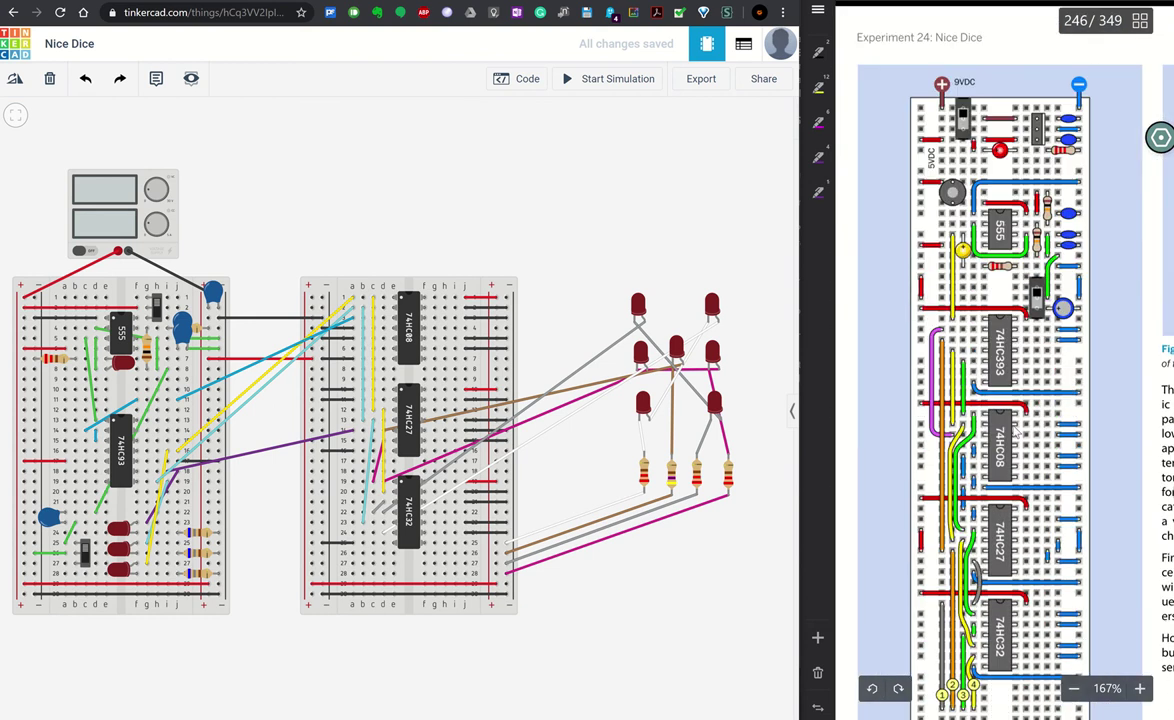
pyautogui.hscroll(3, 1017, 431)
pyautogui.scroll(10, 1014, 429)
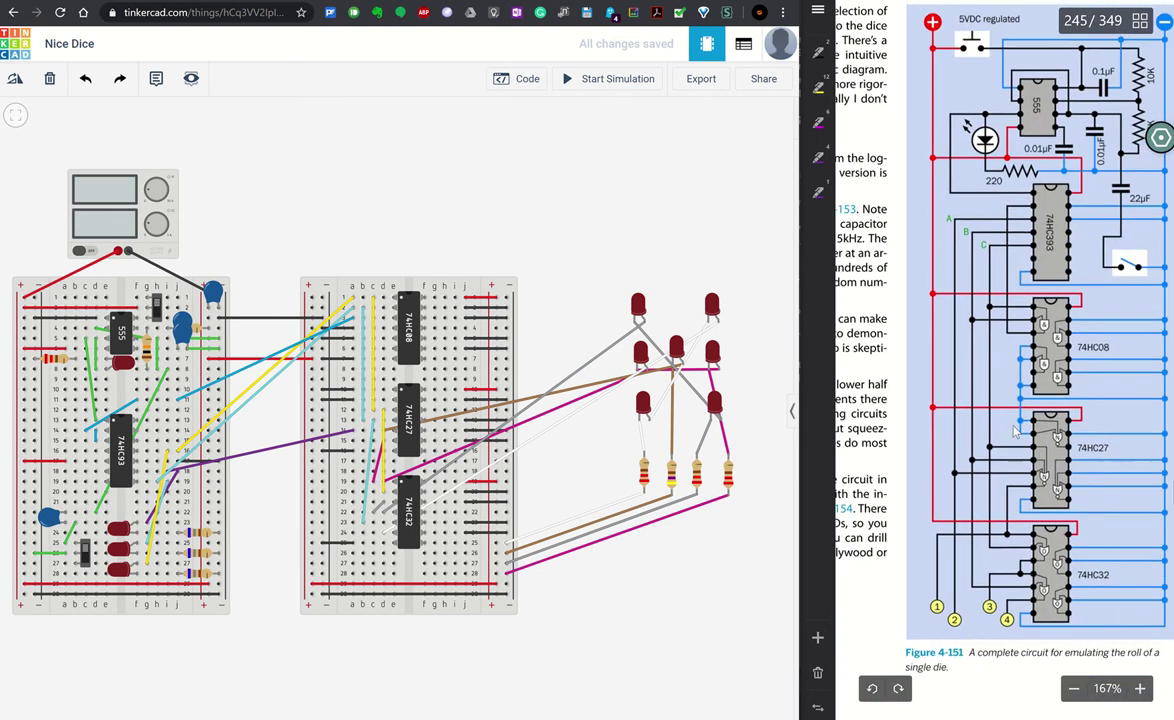
pyautogui.scroll(1, 1014, 430)
pyautogui.hscroll(1, 1014, 430)
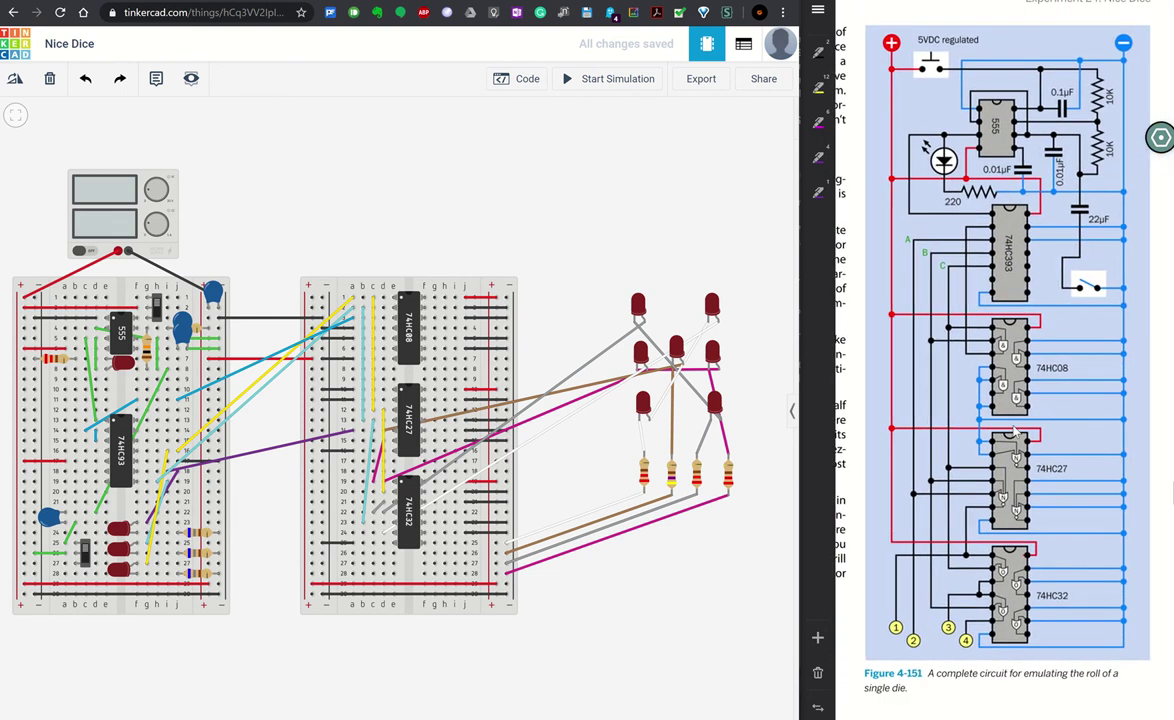
pyautogui.scroll(-15, 996, 422)
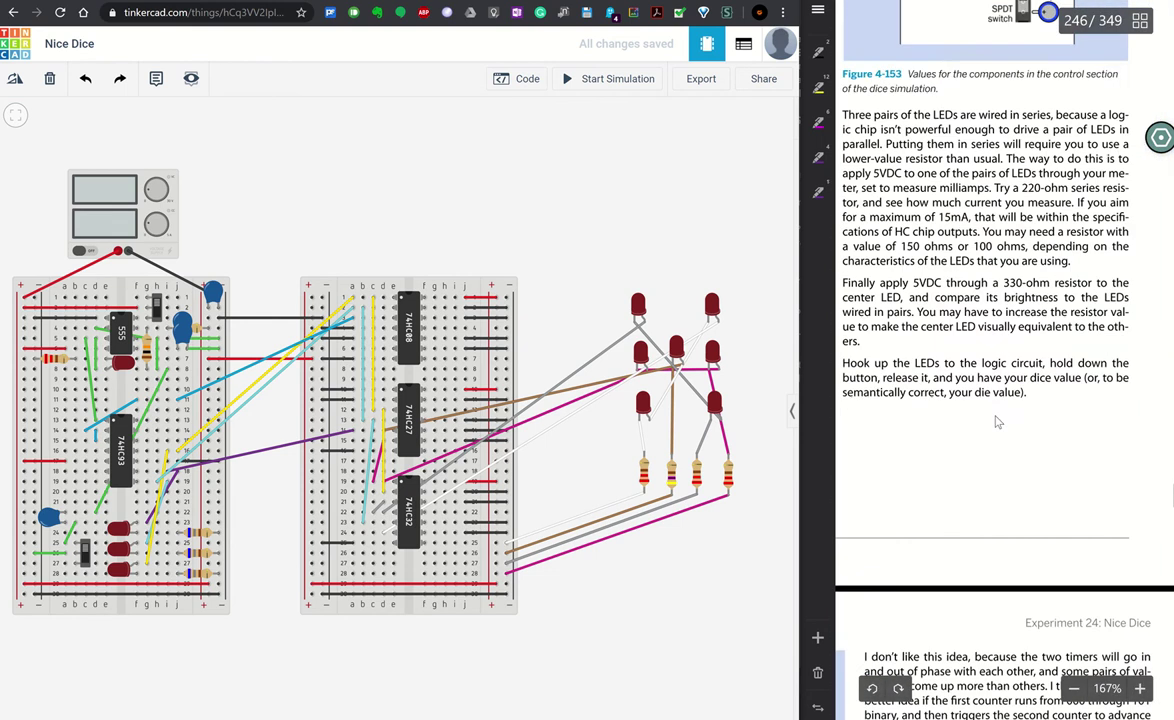
pyautogui.scroll(3, 996, 422)
pyautogui.hscroll(-3, 996, 422)
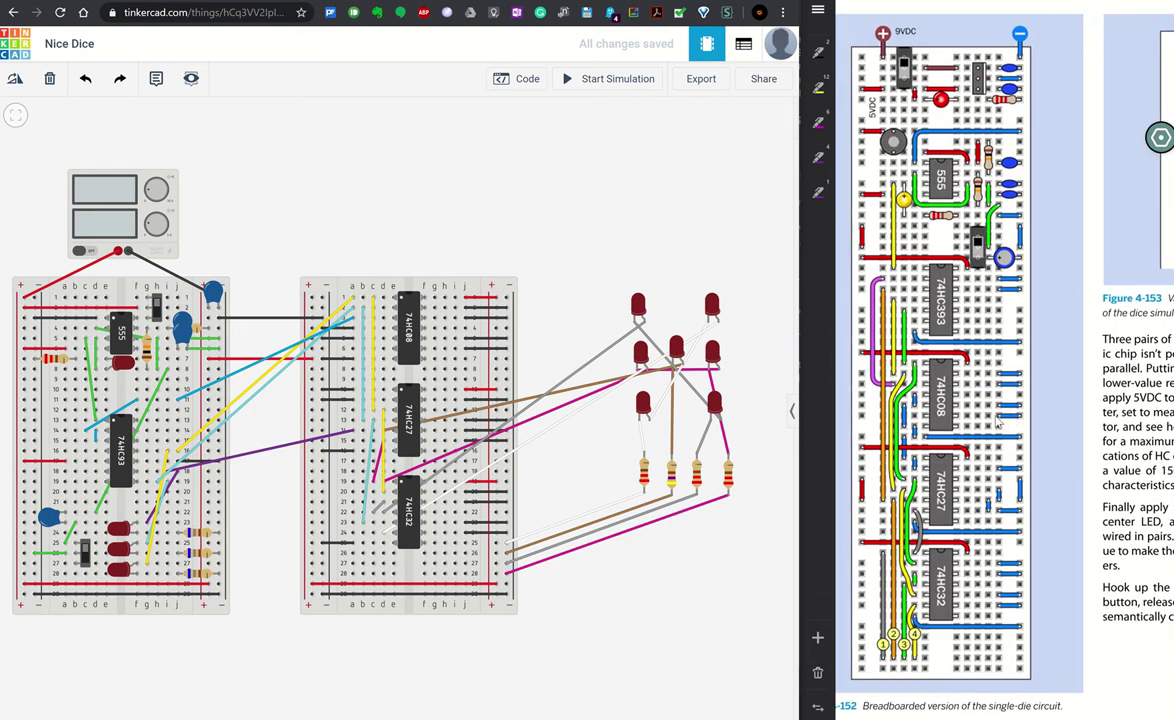
pyautogui.scroll(10, 997, 422)
pyautogui.hscroll(3, 997, 422)
pyautogui.scroll(2, 997, 422)
pyautogui.hscroll(2, 997, 422)
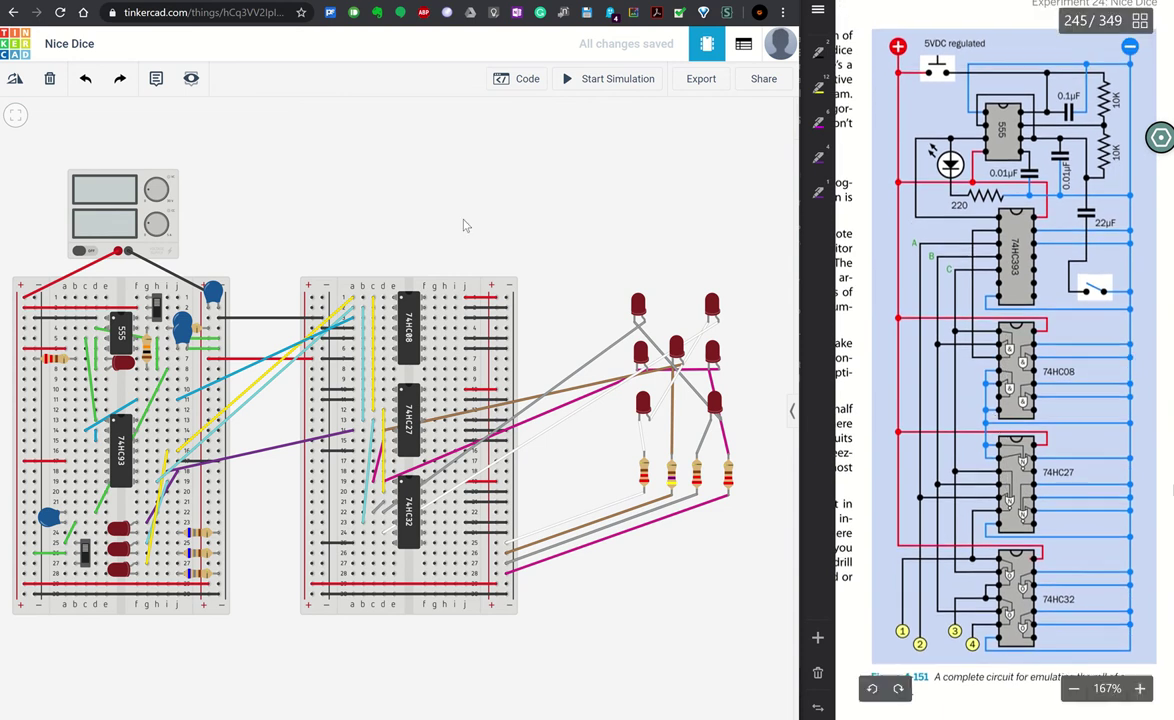
# Step: Inspect the power supply's voltage and current, and the wire from the right board's power rail
pyautogui.click(124, 214)
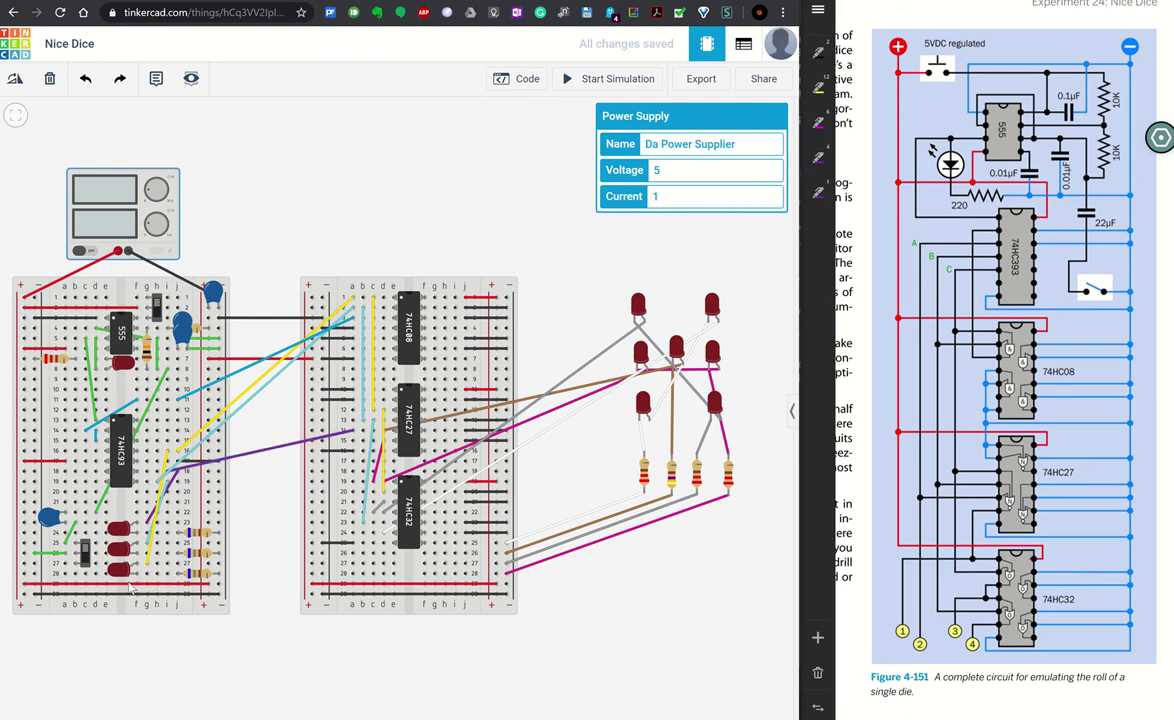
pyautogui.click(311, 584)
pyautogui.click(480, 593)
pyautogui.click(212, 299)
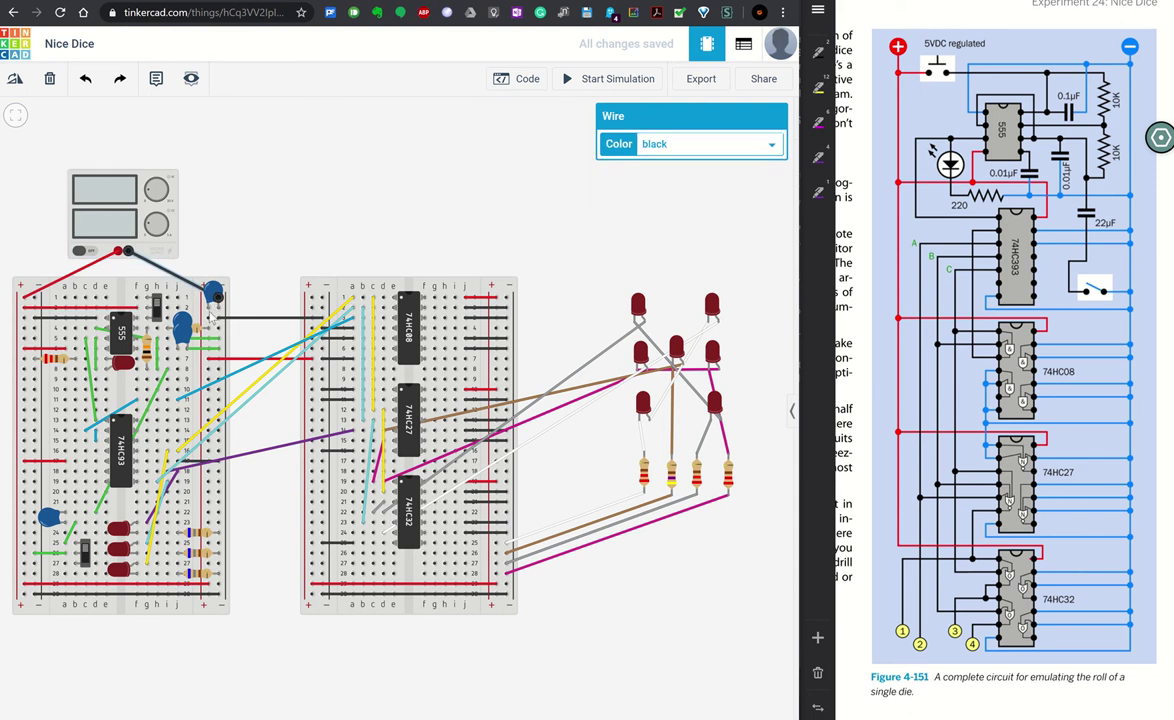
pyautogui.click(262, 234)
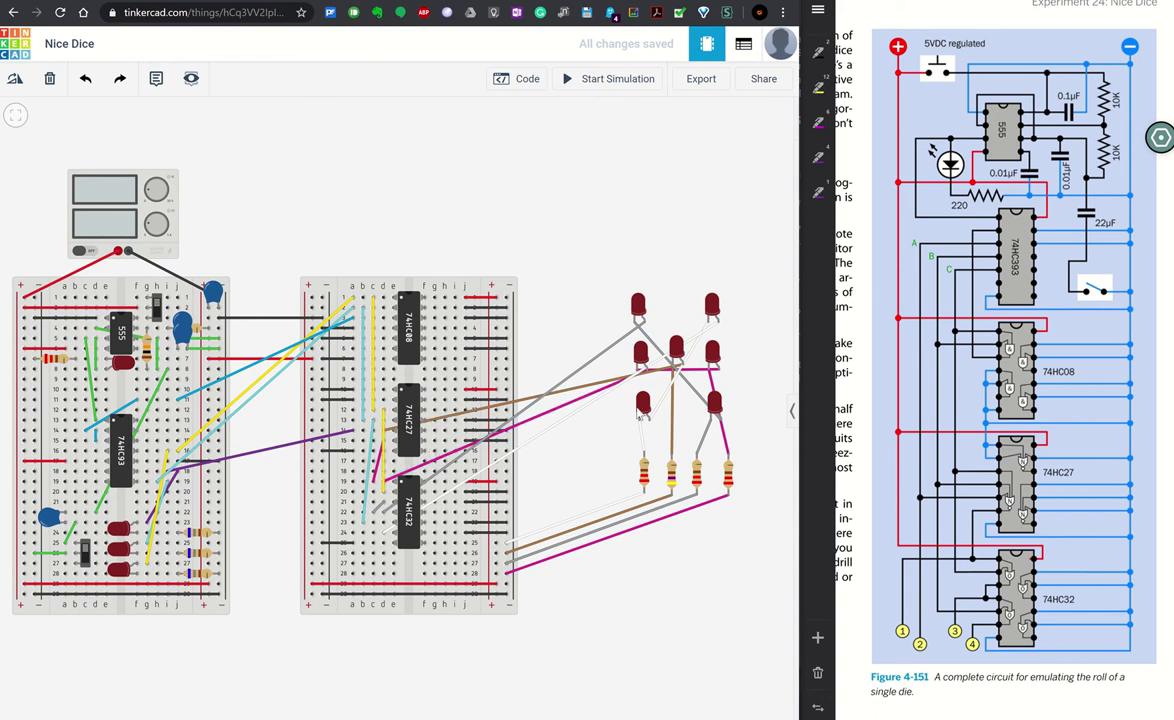
# Step: Scroll the book past Figure 4-150 to Experiment 24's page with the 555 timer schematic
pyautogui.keyDown('ctrl'); pyautogui.scroll(3, 942, 354); pyautogui.keyUp('ctrl')
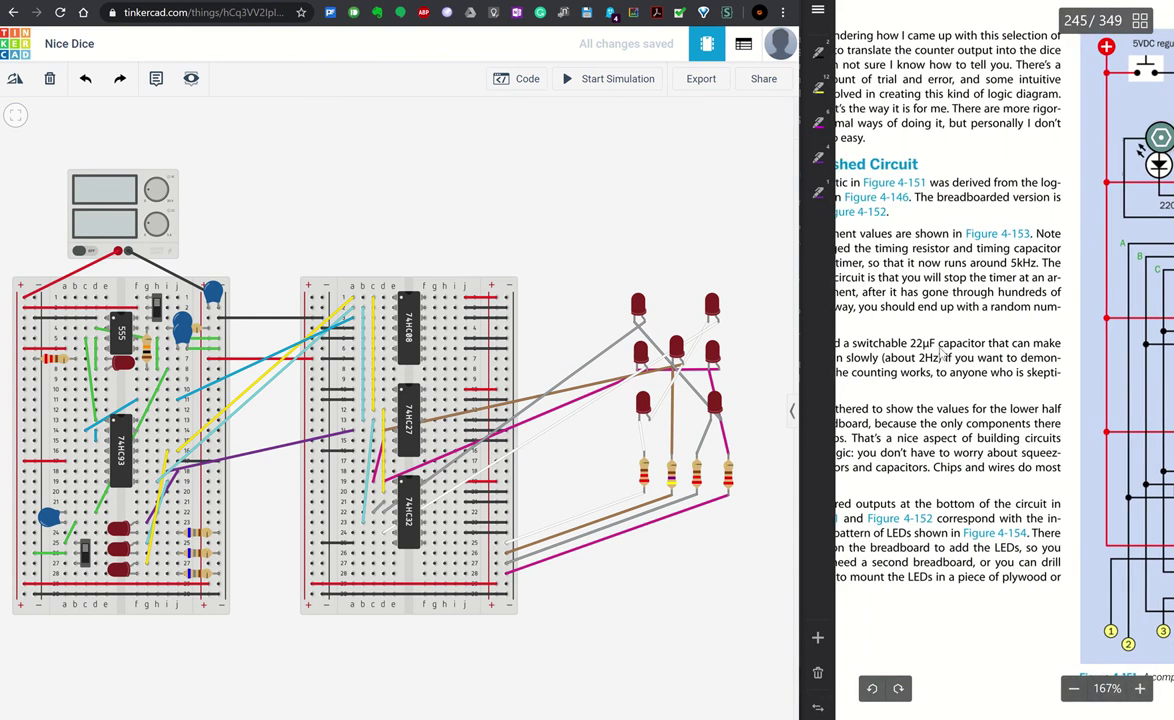
pyautogui.scroll(-5, 942, 354)
pyautogui.scroll(8, 942, 352)
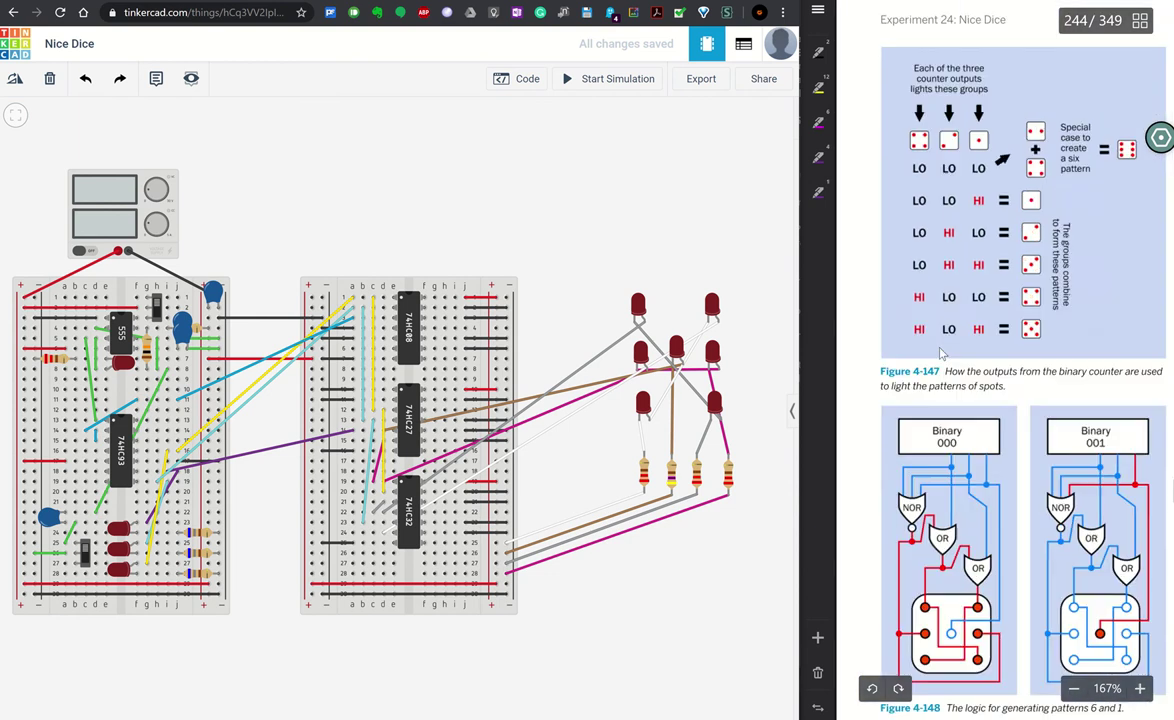
pyautogui.hscroll(3, 940, 353)
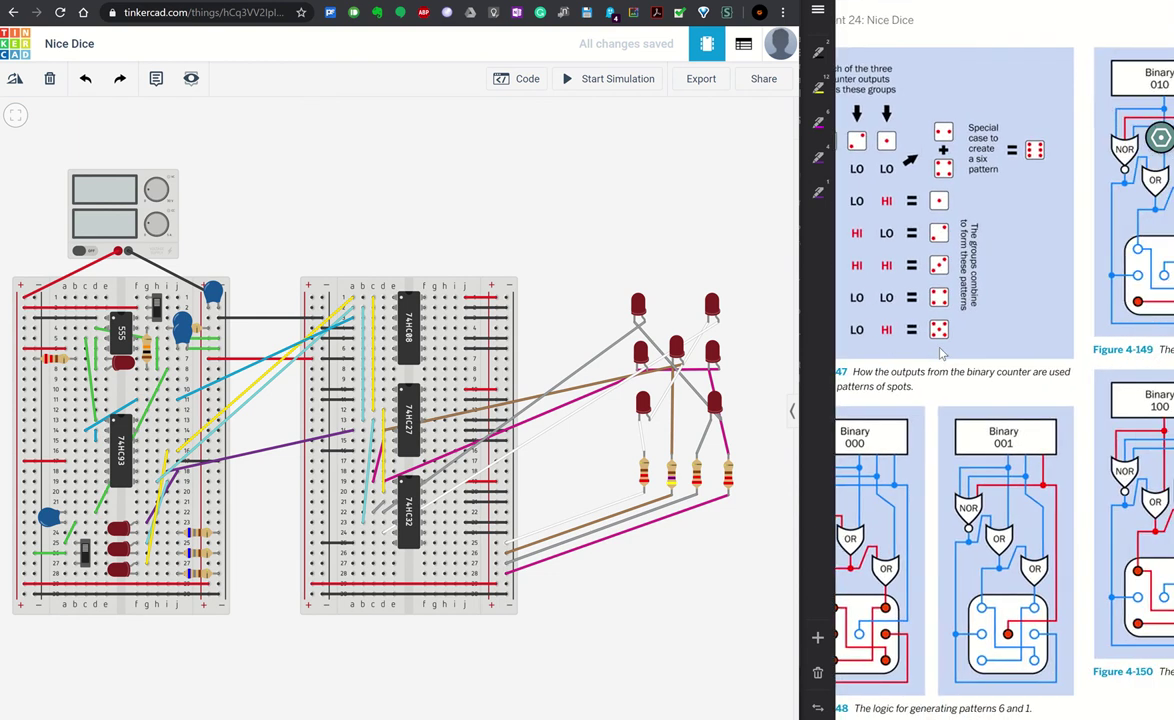
pyautogui.hscroll(-3, 940, 353)
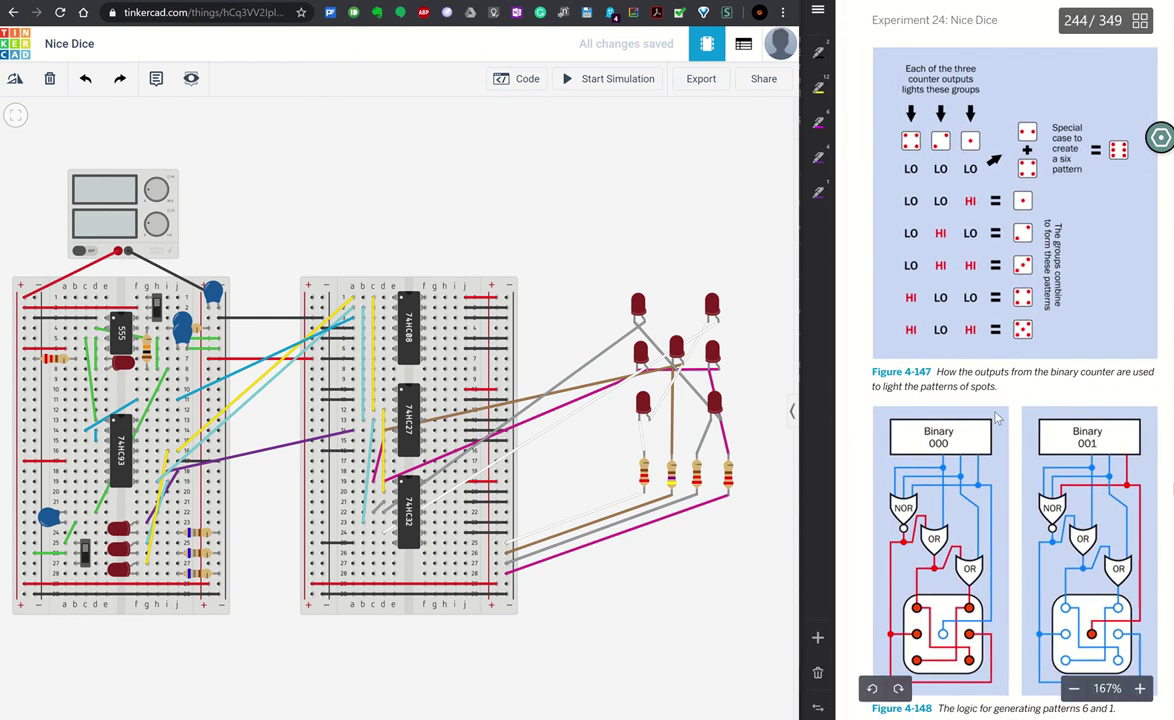
pyautogui.hscroll(3, 943, 470)
pyautogui.scroll(-2, 947, 482)
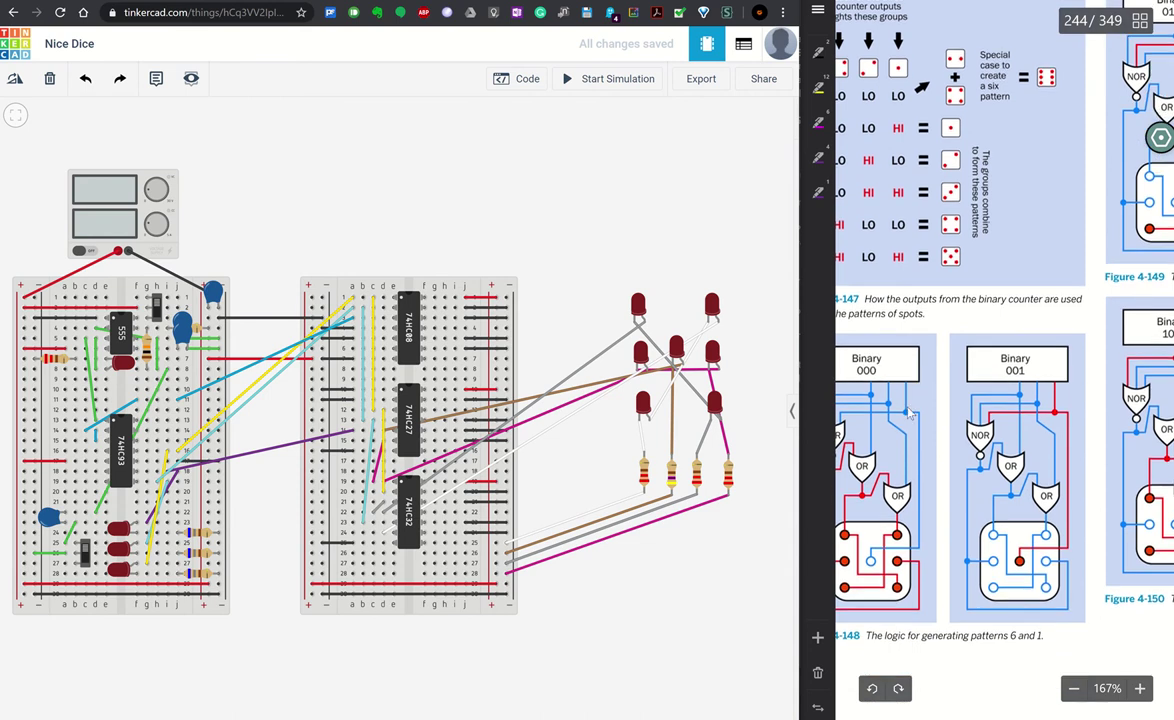
pyautogui.scroll(-1, 898, 397)
pyautogui.hscroll(-1, 880, 470)
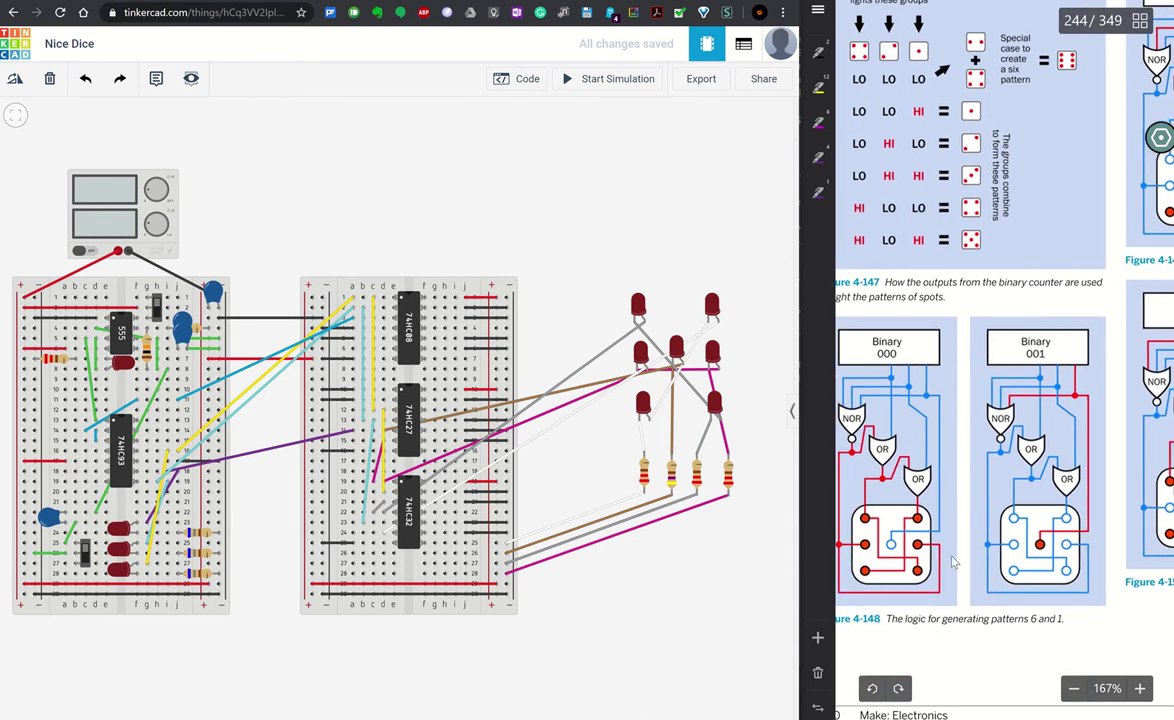
pyautogui.hscroll(5, 960, 604)
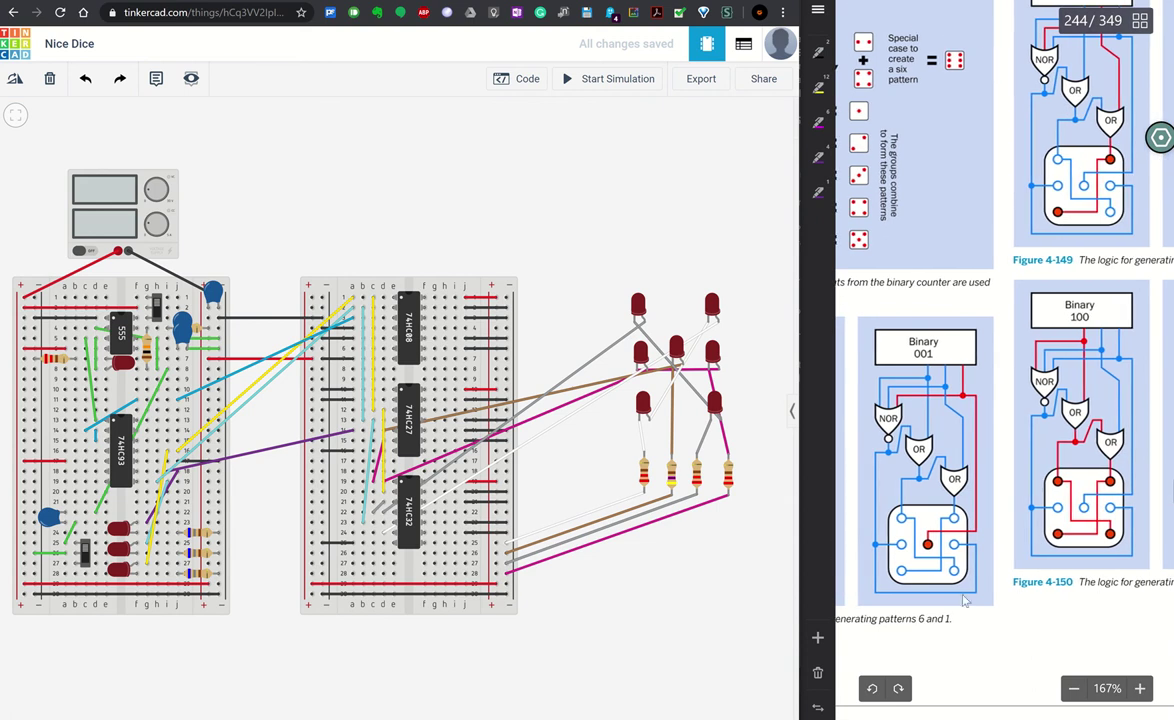
pyautogui.hscroll(5, 930, 558)
pyautogui.scroll(4, 1000, 350)
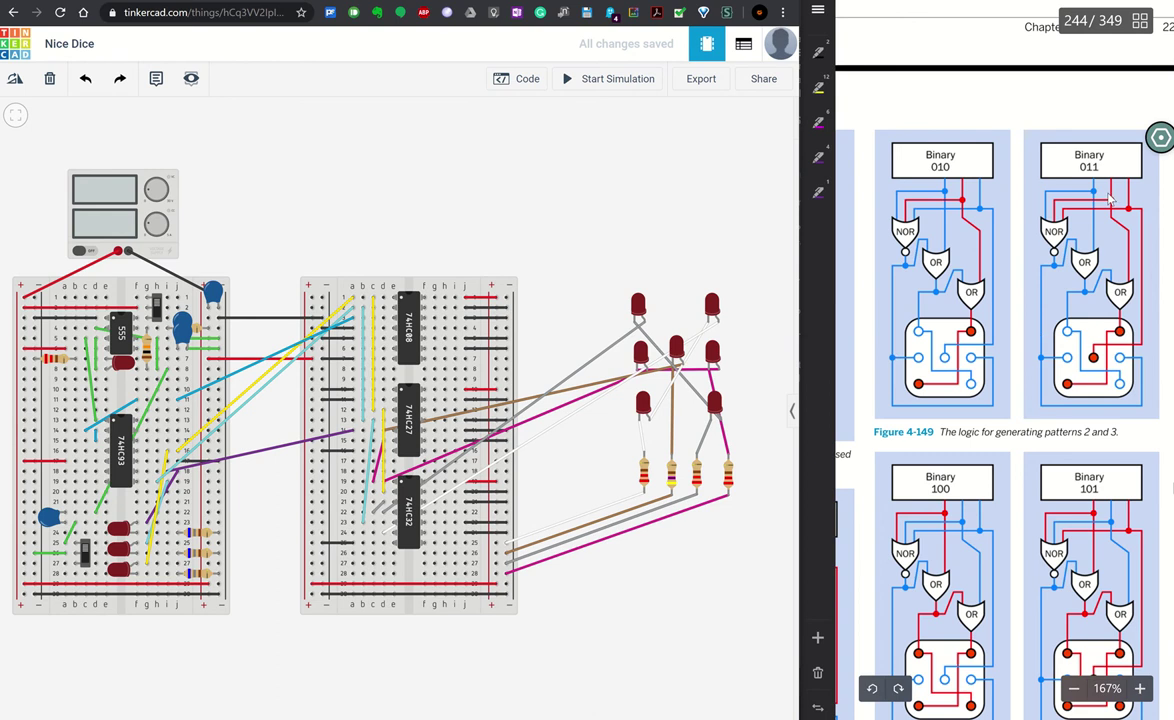
pyautogui.scroll(-3, 1013, 469)
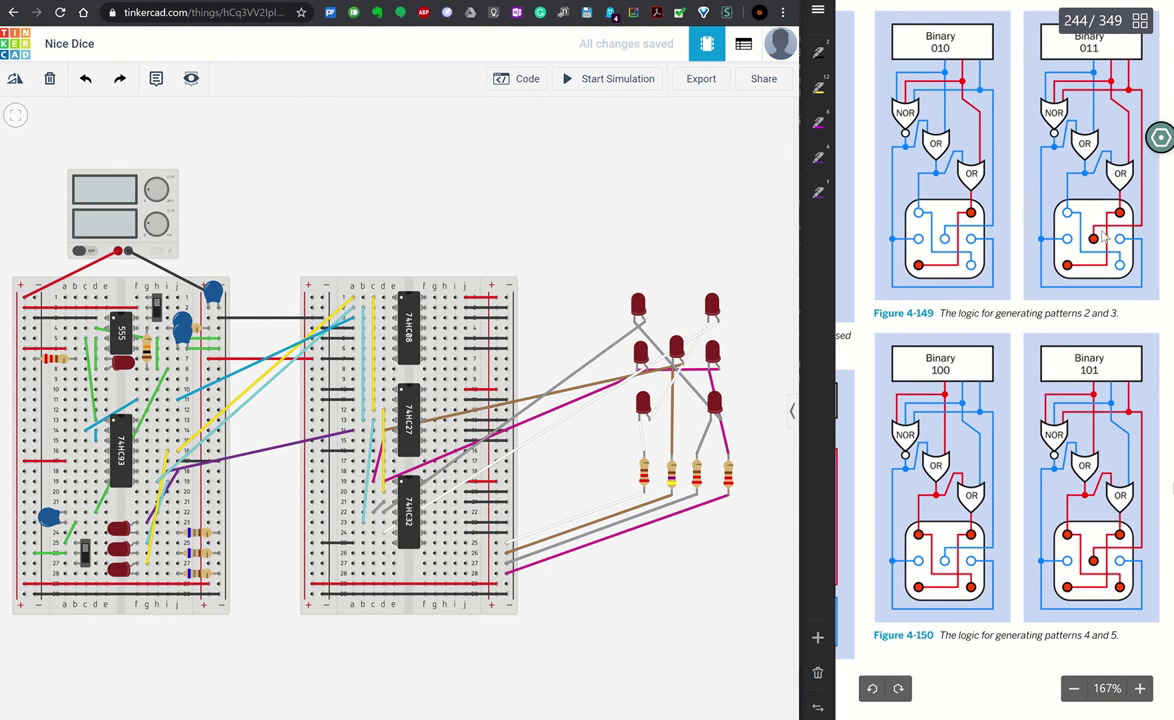
pyautogui.hscroll(-2, 972, 528)
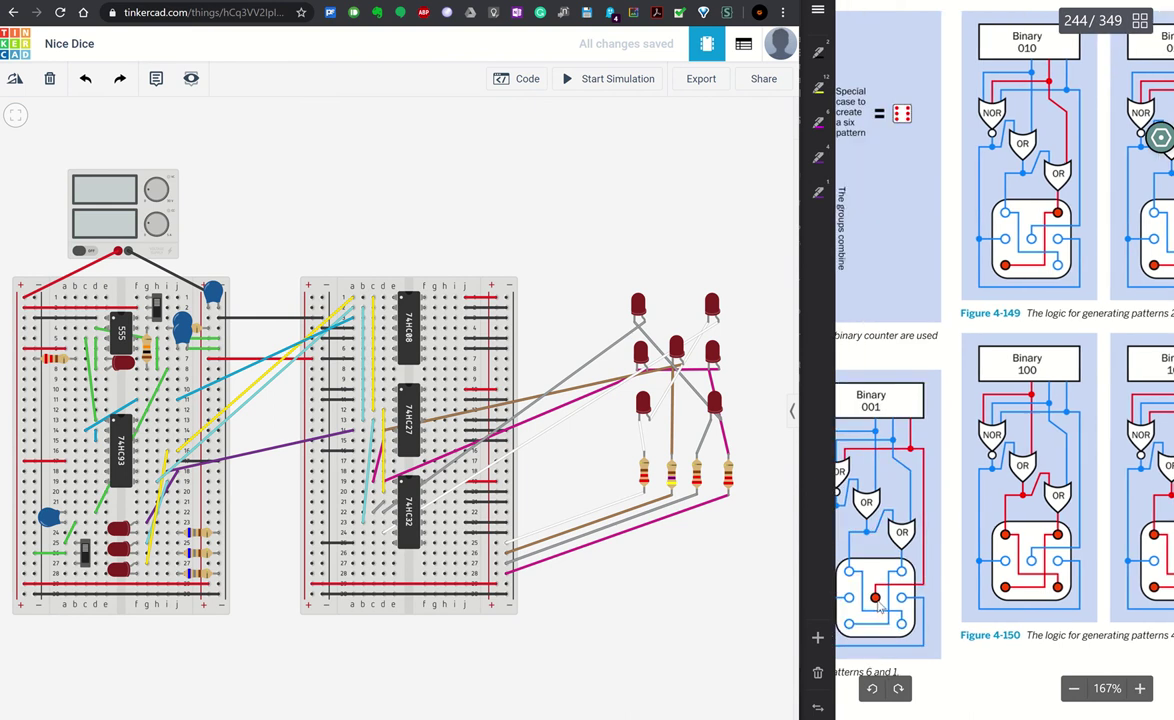
pyautogui.hscroll(2, 1031, 526)
pyautogui.scroll(-2, 1031, 527)
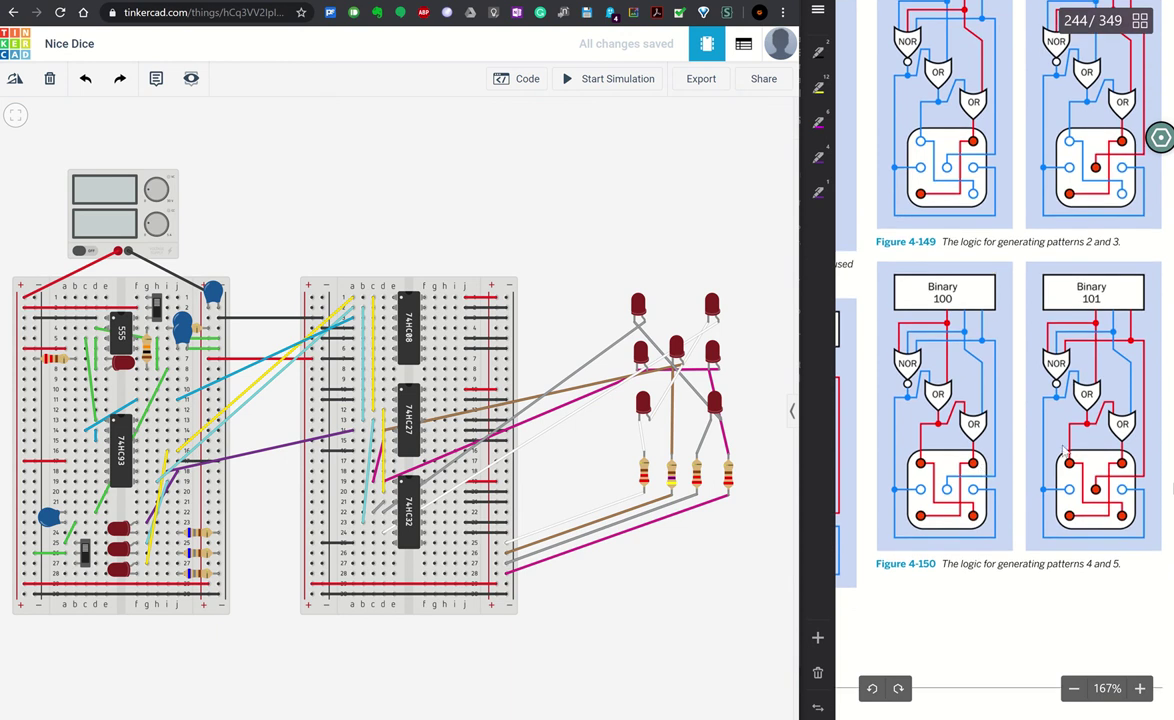
pyautogui.hscroll(-1, 940, 402)
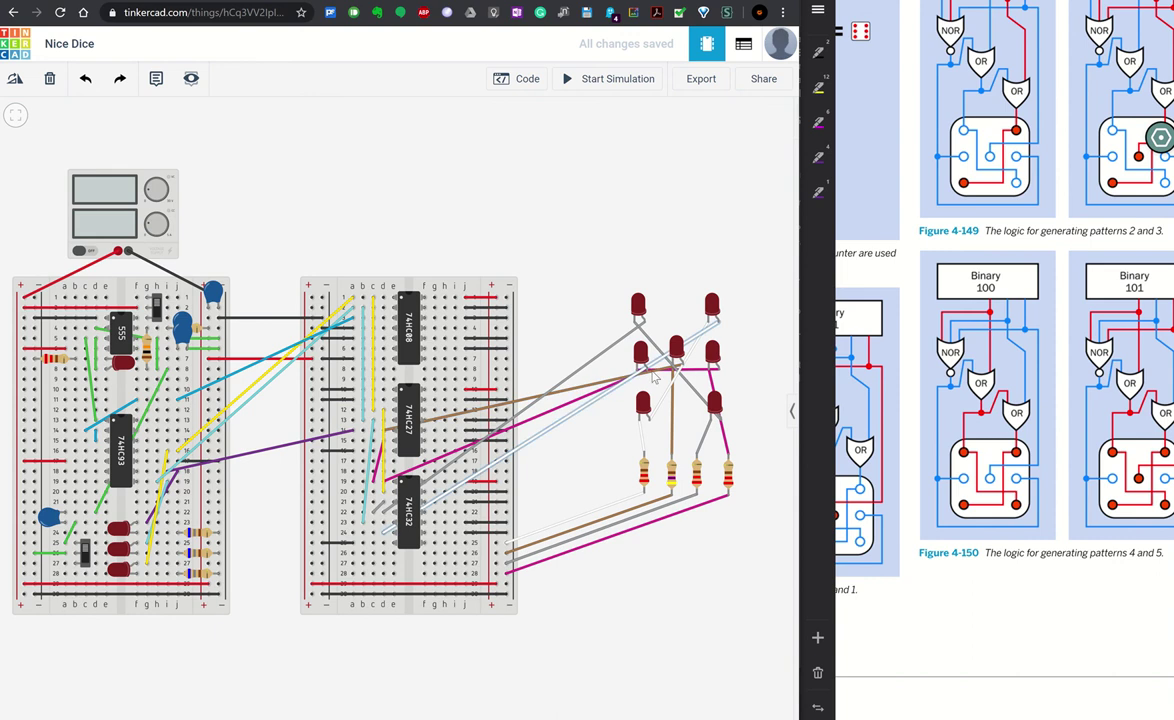
# Step: Scroll the book to Figure 4-151 on page 245, then on to page 247
pyautogui.scroll(-3, 875, 357)
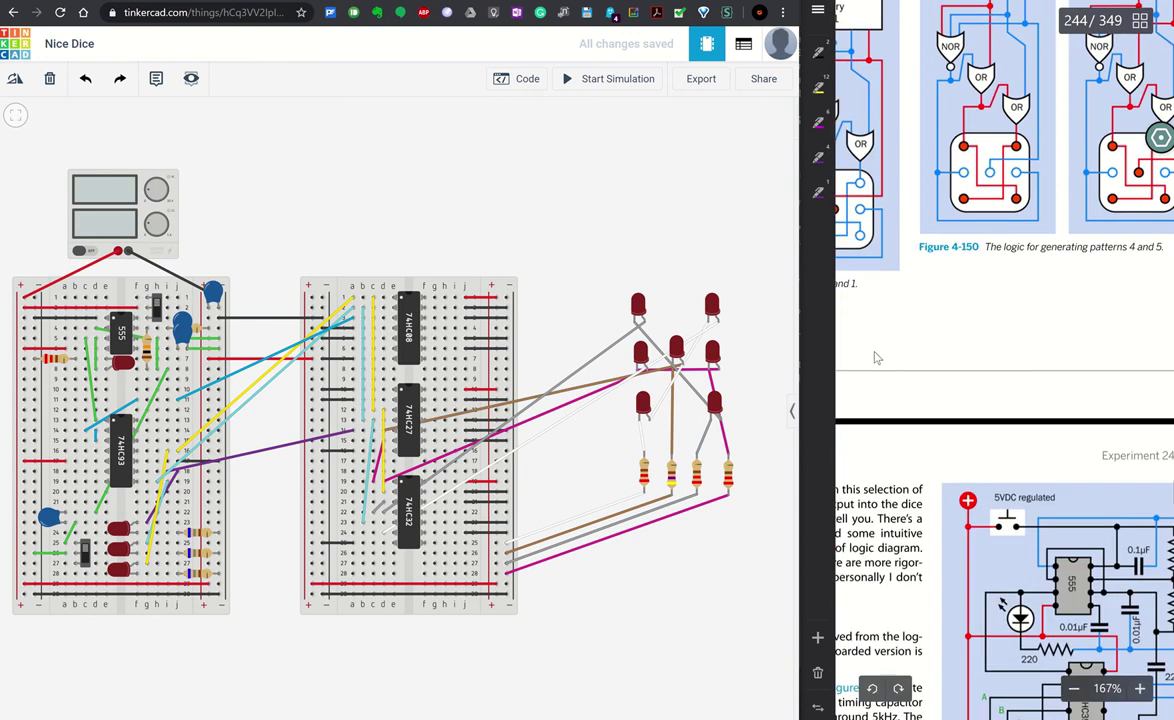
pyautogui.scroll(-5, 875, 357)
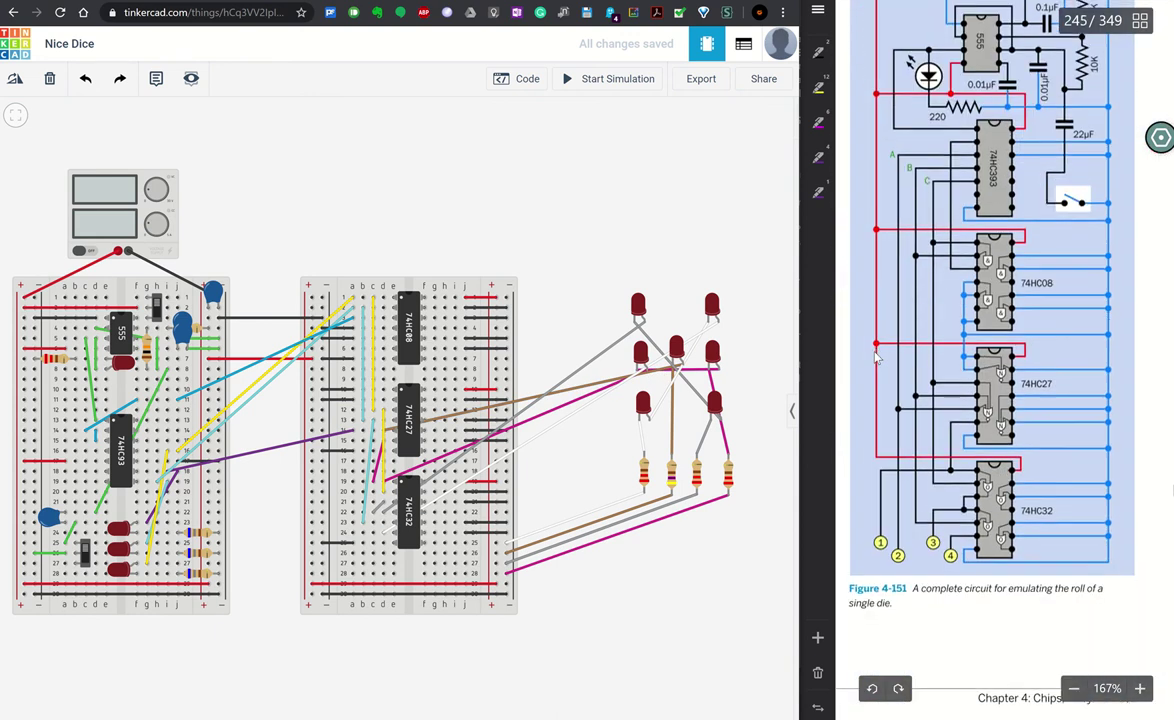
pyautogui.scroll(1, 875, 357)
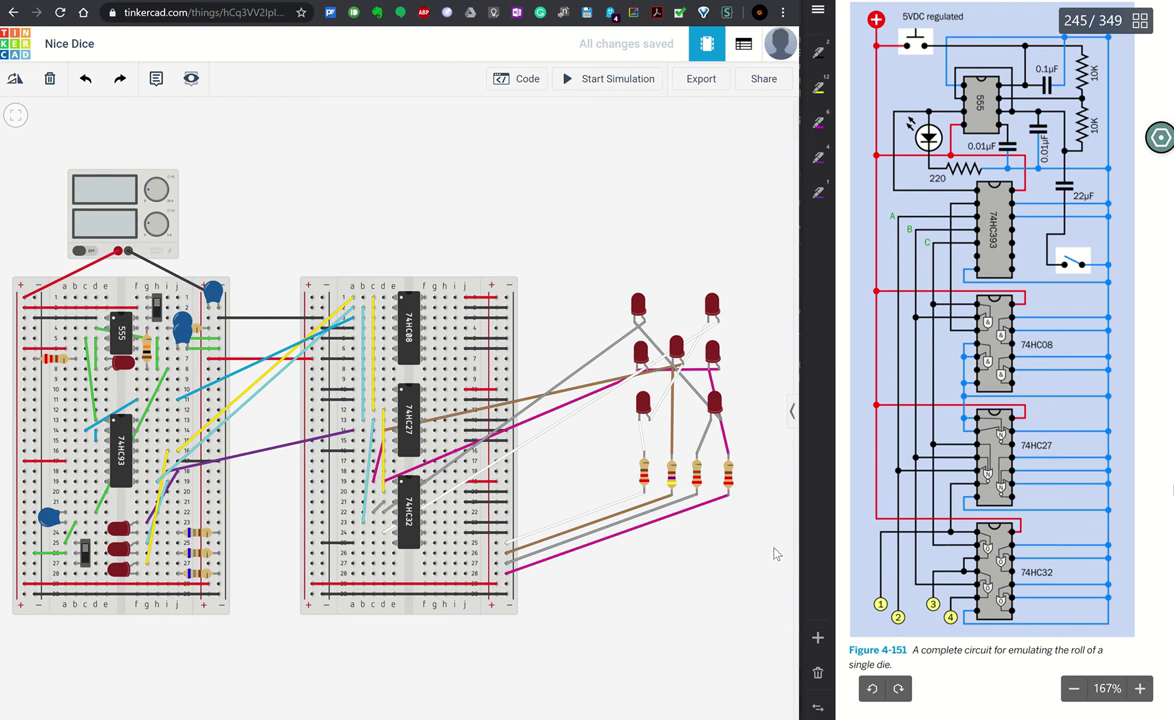
pyautogui.scroll(-10, 884, 607)
# Step: Read Figure 4-154's seven-LED layout and move in on the right breadboard's 74HC chips
pyautogui.hscroll(-3, 884, 606)
pyautogui.scroll(-5, 884, 607)
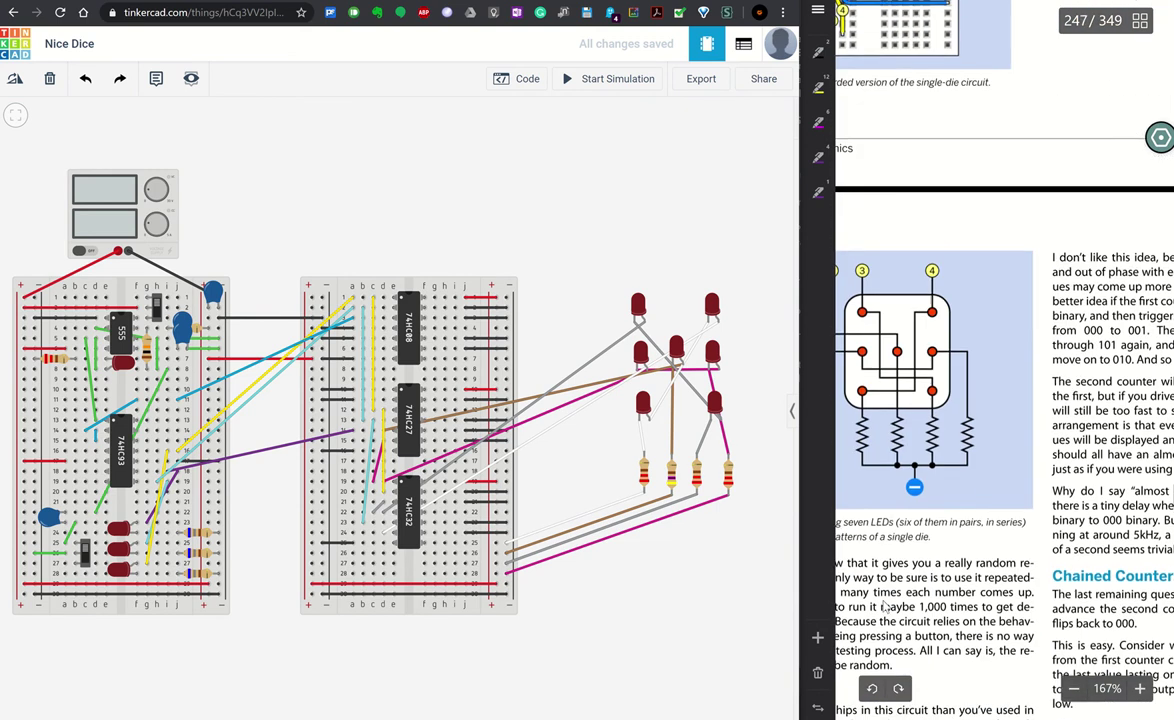
pyautogui.hscroll(-2, 843, 497)
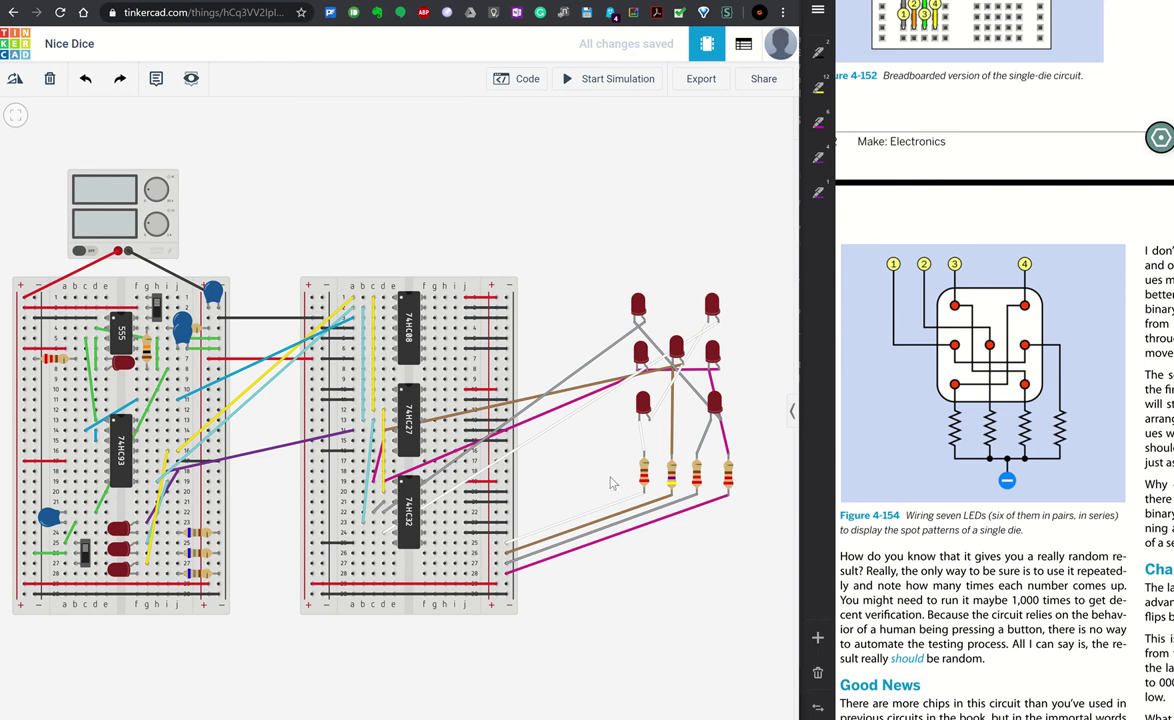
# Step: Zoom the canvas back out and cancel the accidentally started wire
pyautogui.scroll(3, 611, 484)
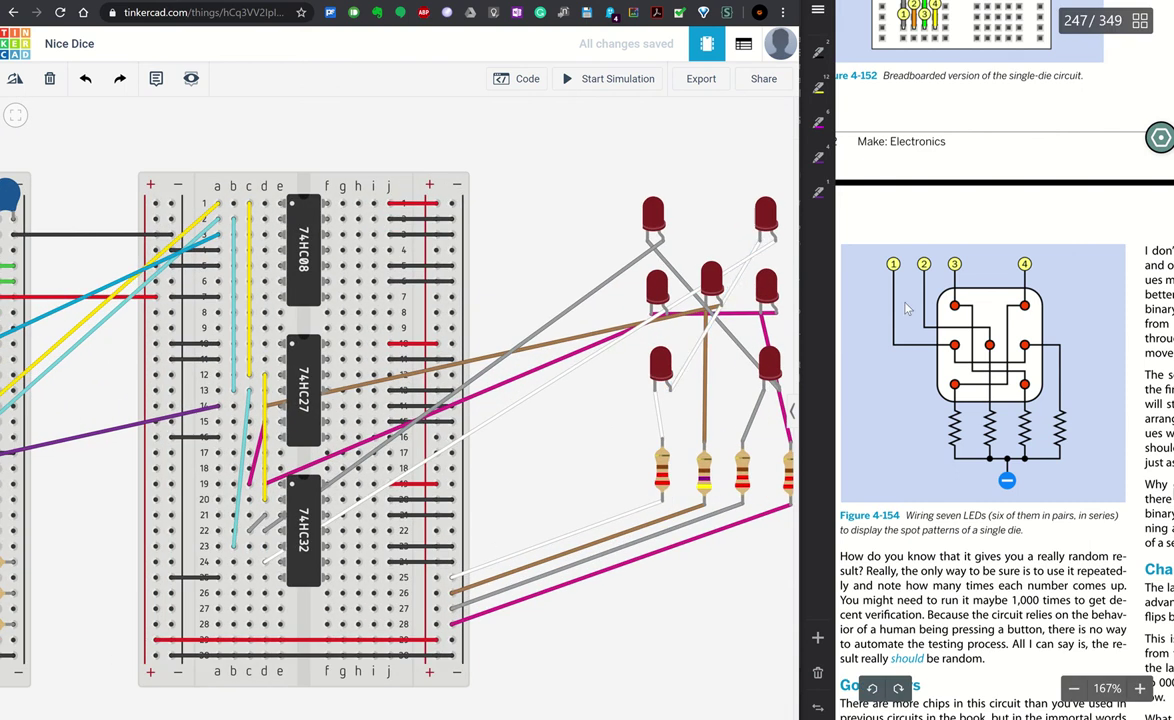
pyautogui.scroll(-1, 635, 372)
pyautogui.scroll(-1, 635, 372)
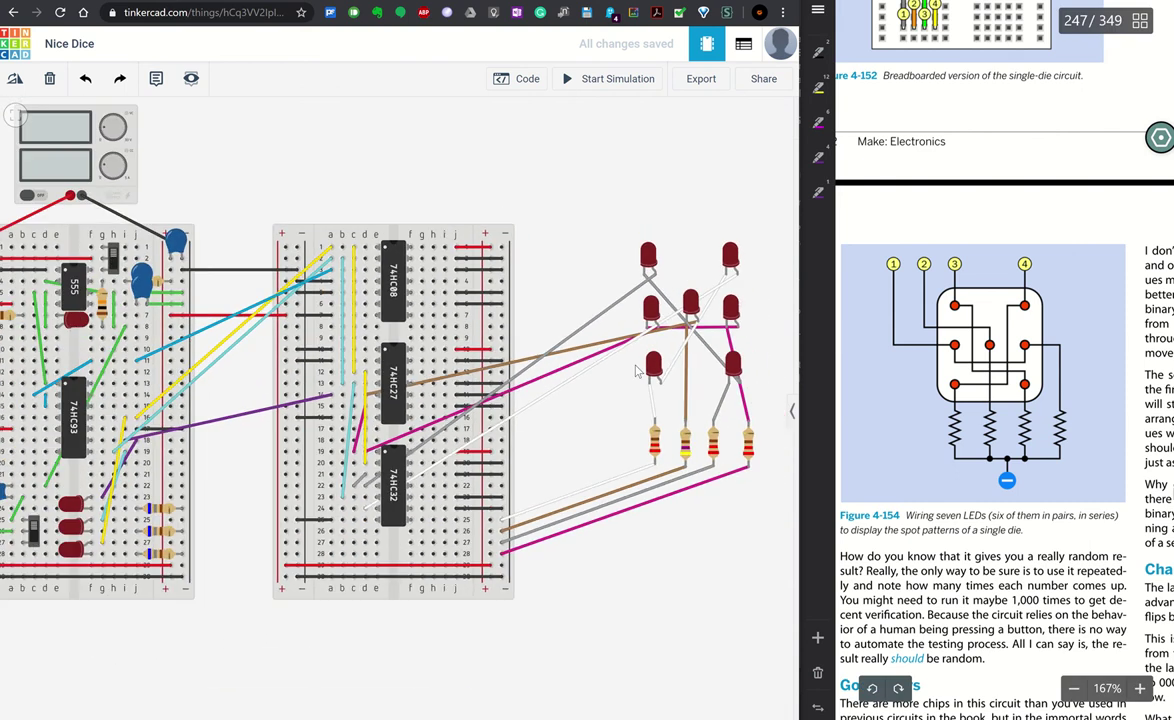
pyautogui.scroll(-2, 490, 440)
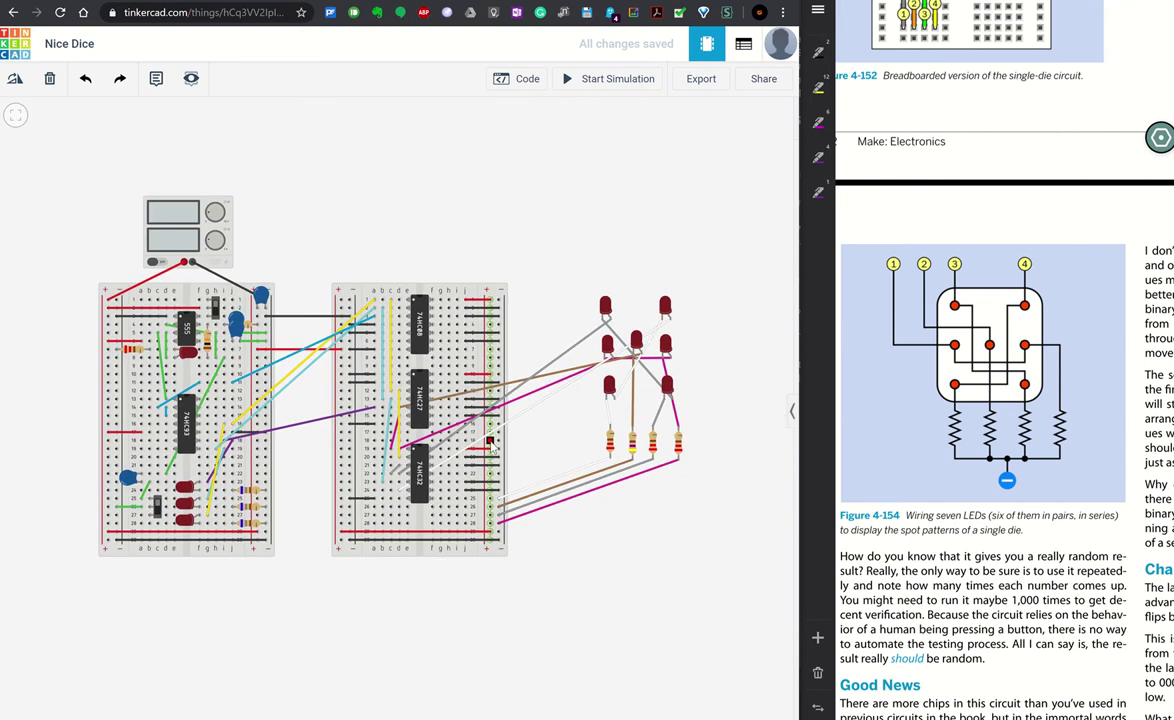
pyautogui.scroll(1, 521, 442)
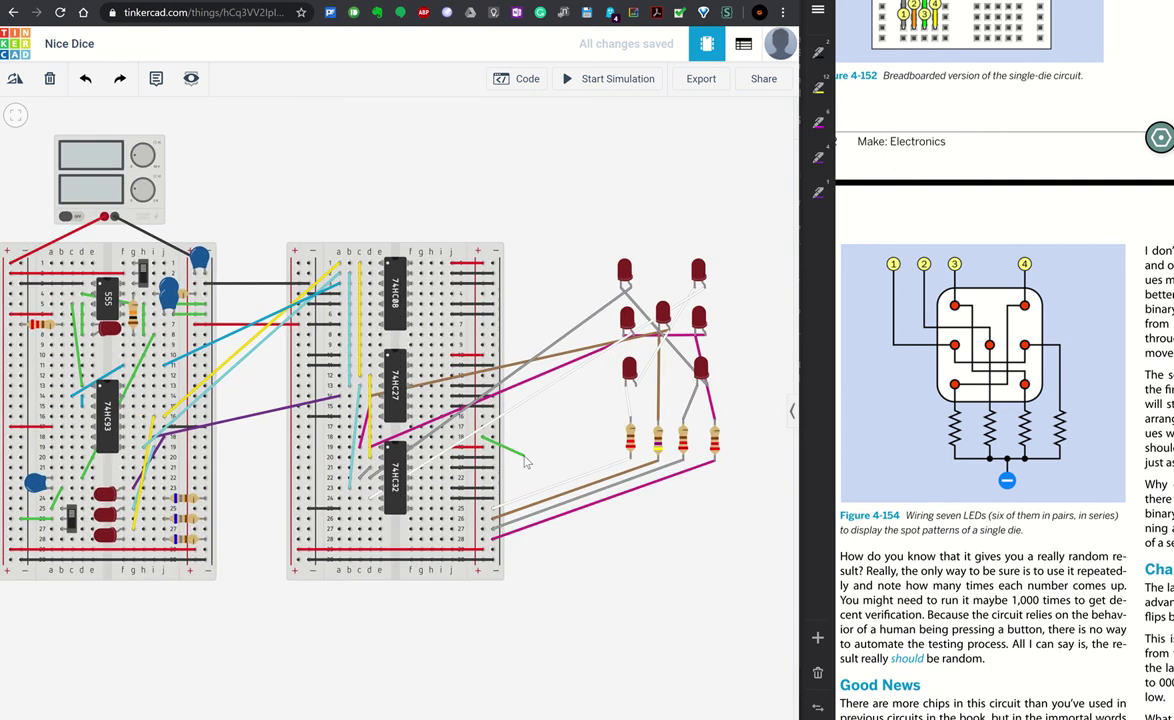
pyautogui.press('Escape')
# Step: Pan the canvas and bring the book up to Figure 4-153's component values on page 246
pyautogui.scroll(2, 566, 441)
pyautogui.scroll(-2, 566, 441)
pyautogui.moveTo(574, 441); pyautogui.dragTo(587, 440)
pyautogui.scroll(1, 1036, 206)
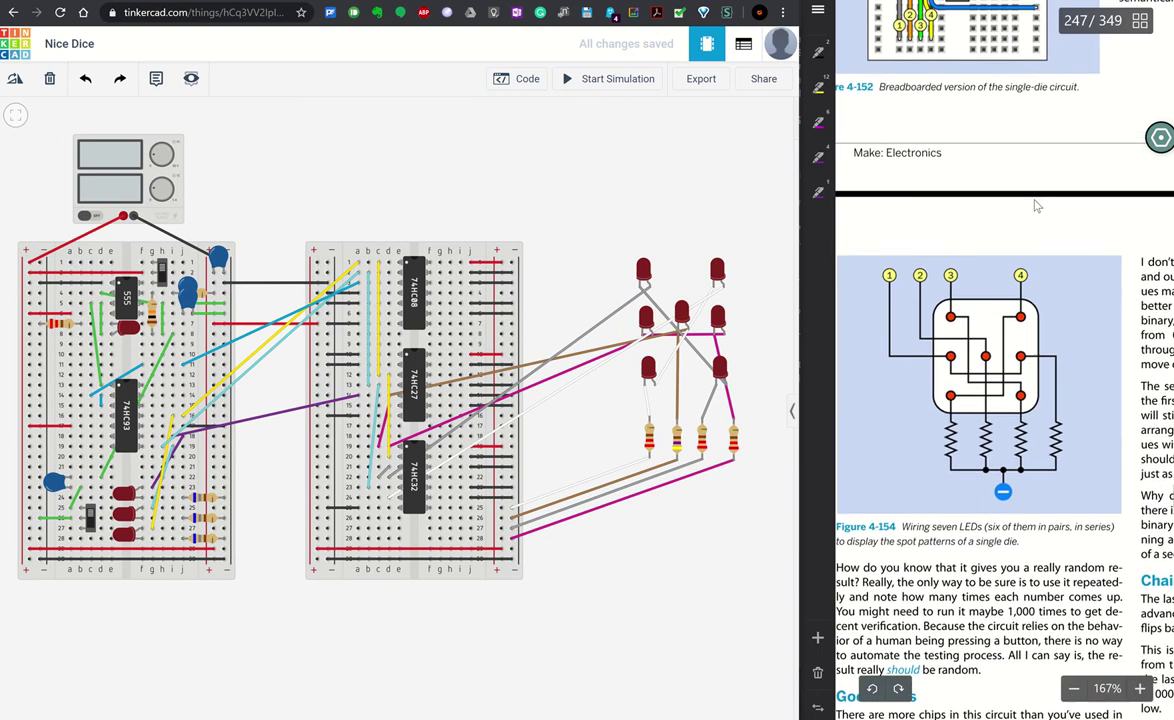
pyautogui.scroll(8, 1036, 206)
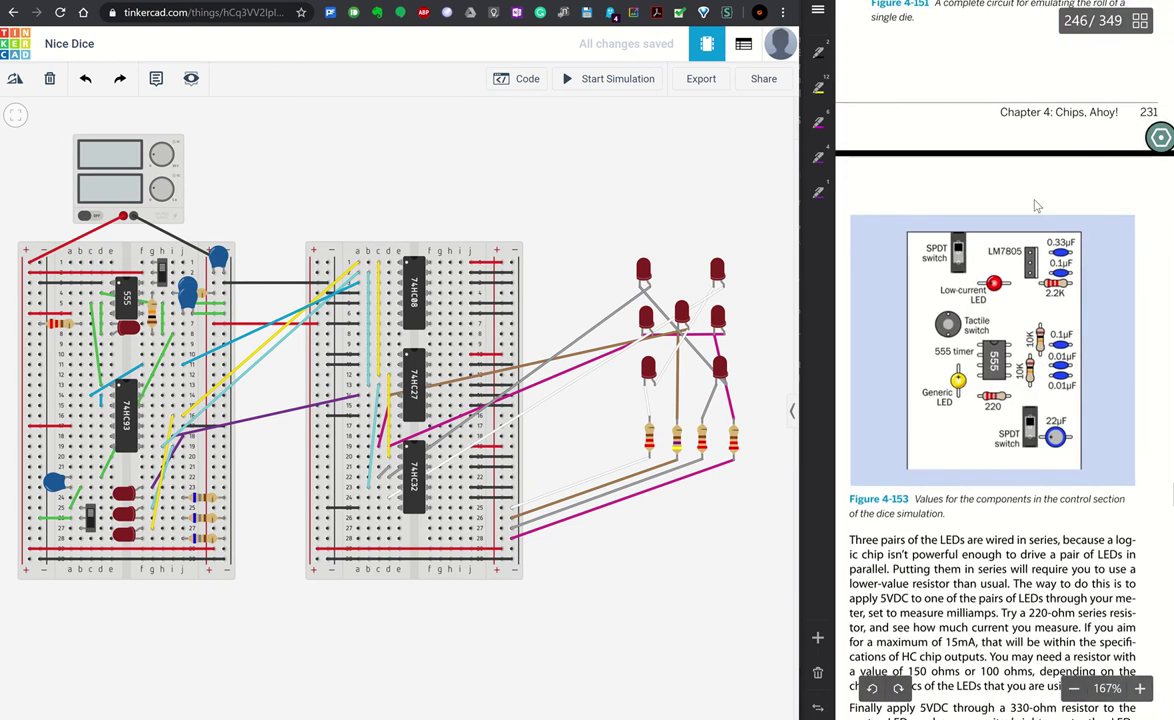
# Step: Scroll the book back up to page 245's Figure 4-151 for the 555 timer comparison
pyautogui.scroll(8, 1037, 206)
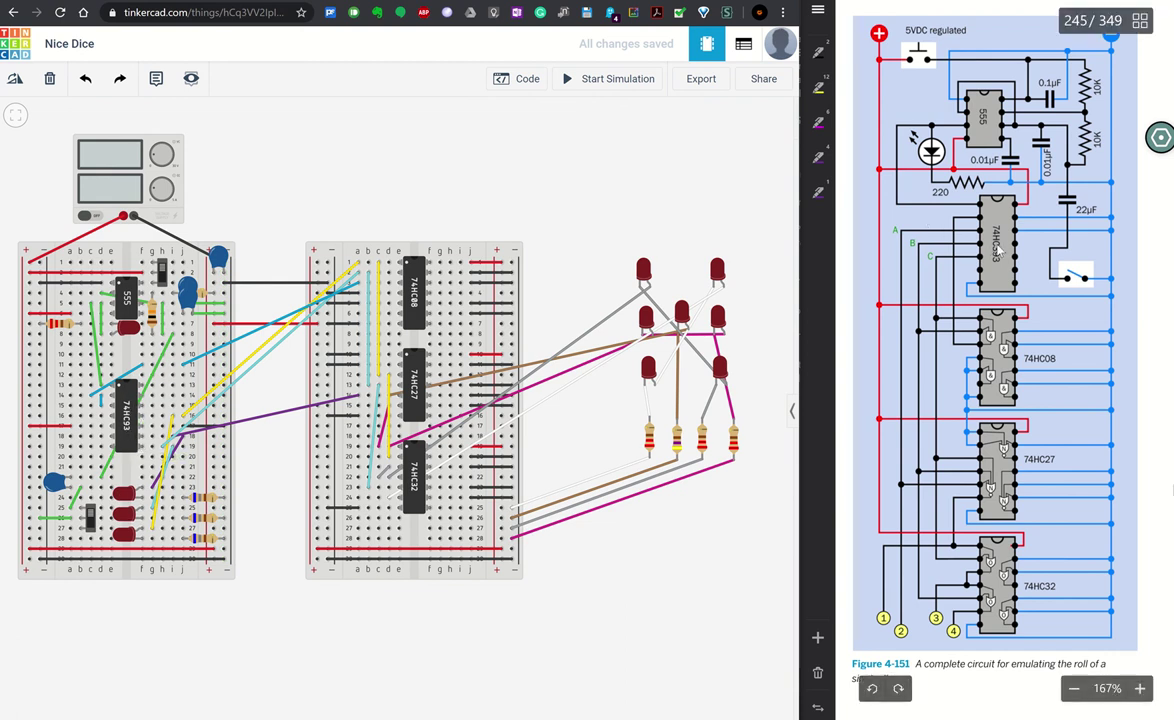
pyautogui.click(54, 484)
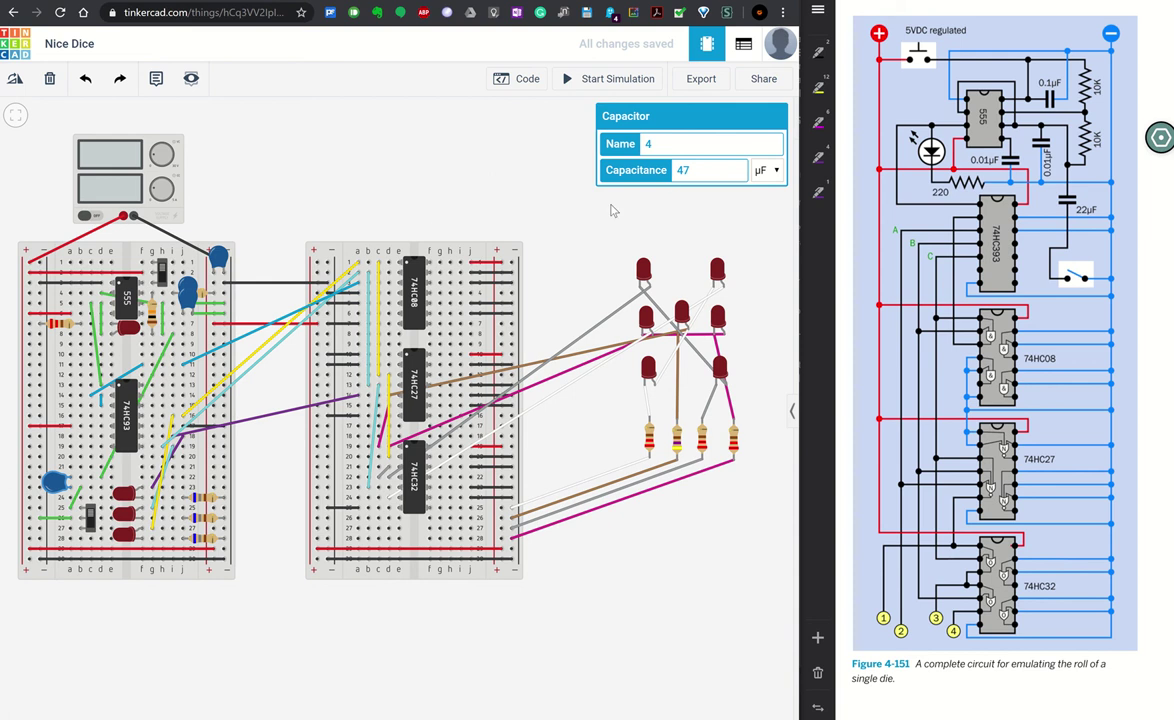
pyautogui.click(152, 316)
pyautogui.click(201, 293)
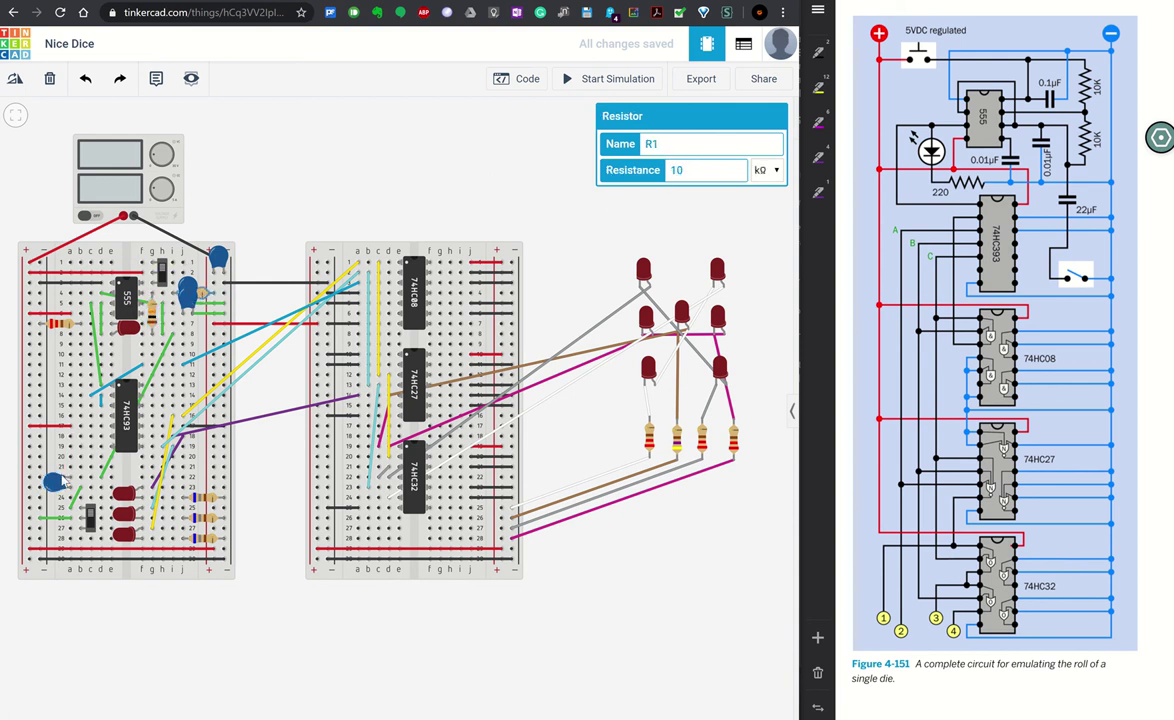
pyautogui.click(153, 316)
# Step: Dismiss the resistor properties and start simulating the Nice Dice circuit at 5.00 V
pyautogui.click(350, 200)
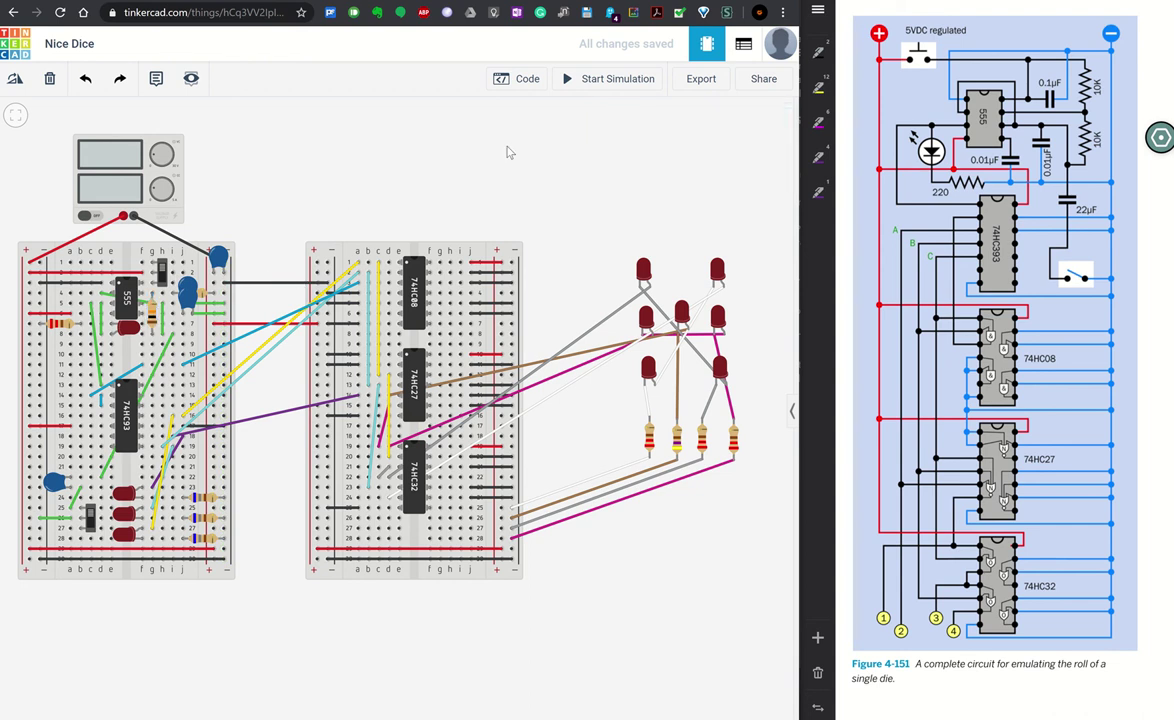
pyautogui.click(603, 80)
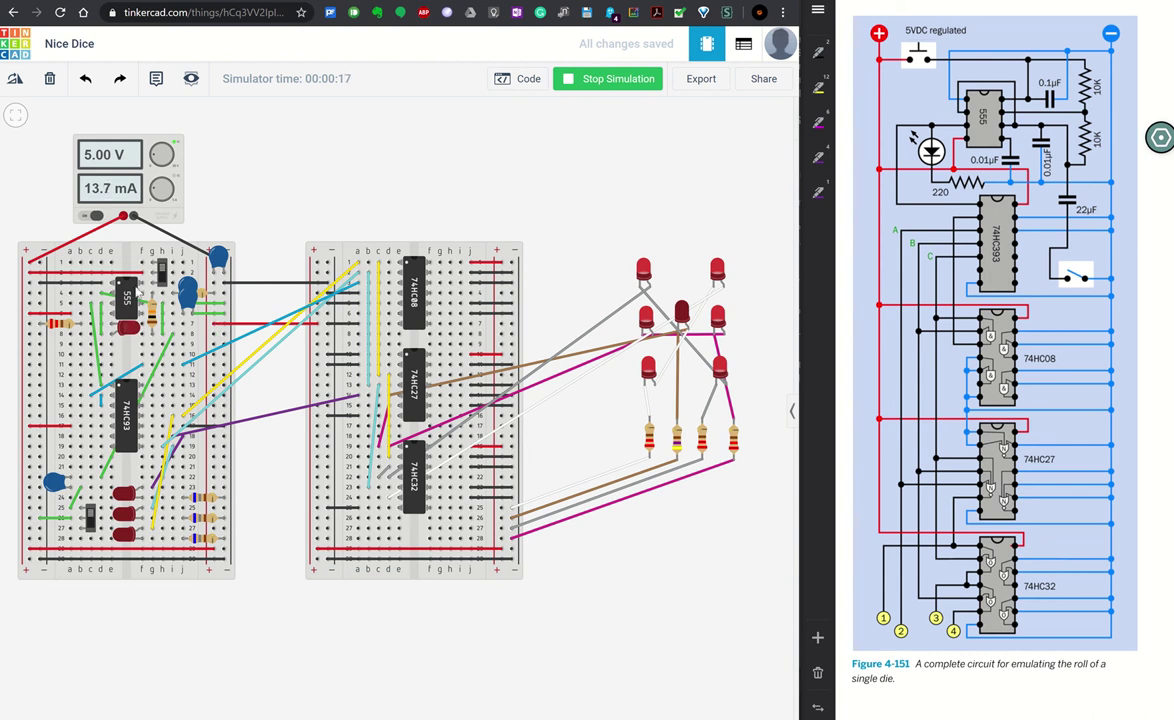
# Step: Check capacitor C3's value, then flip the slide switch on the left breadboard
pyautogui.click(219, 259)
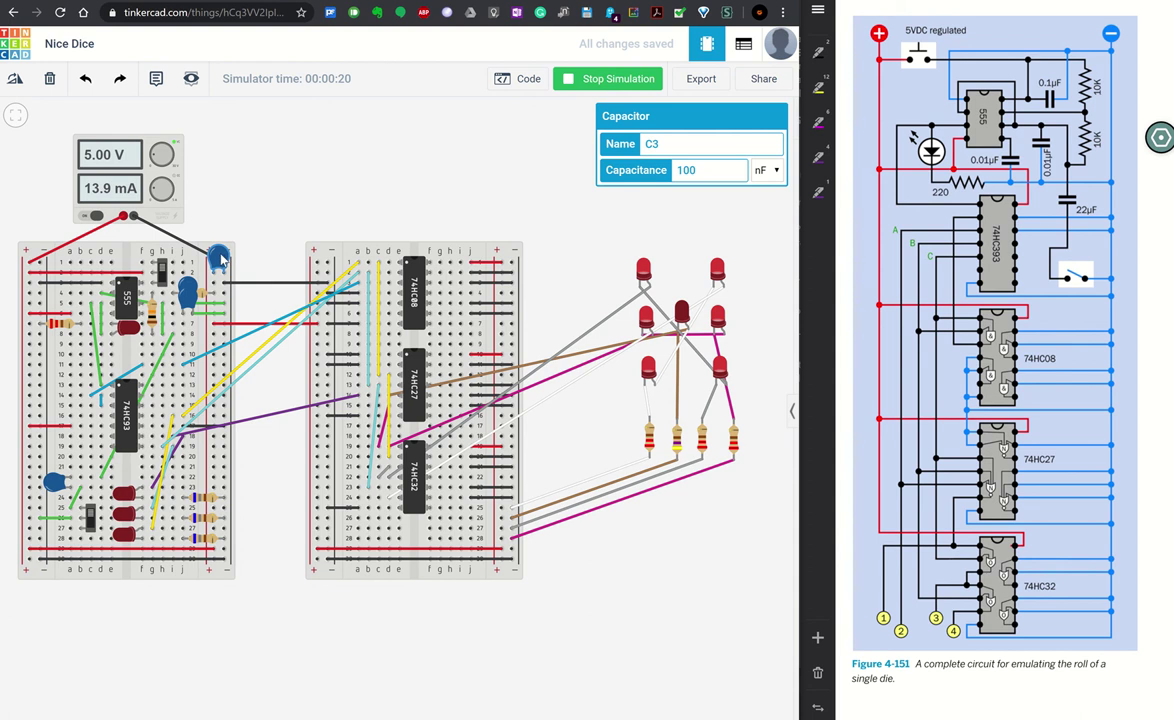
pyautogui.click(265, 226)
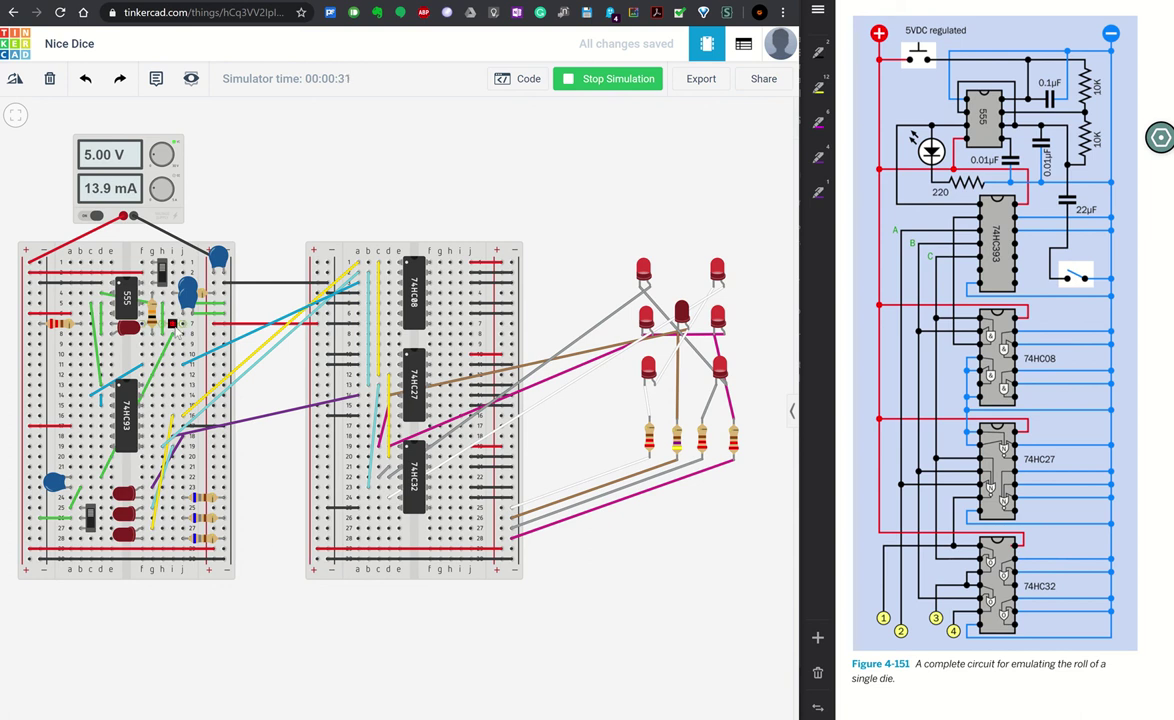
pyautogui.click(161, 270)
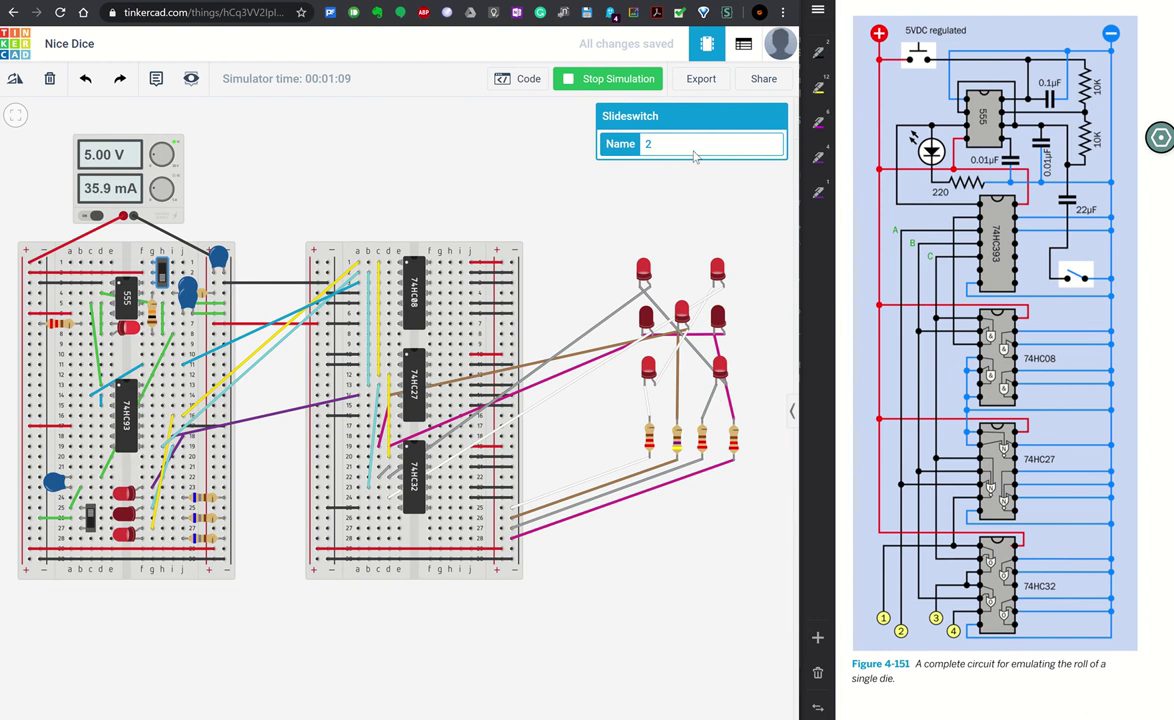
# Step: Stop the simulation and change the blue capacitor 4 from 47 µF to 100 µF
pyautogui.click(622, 78)
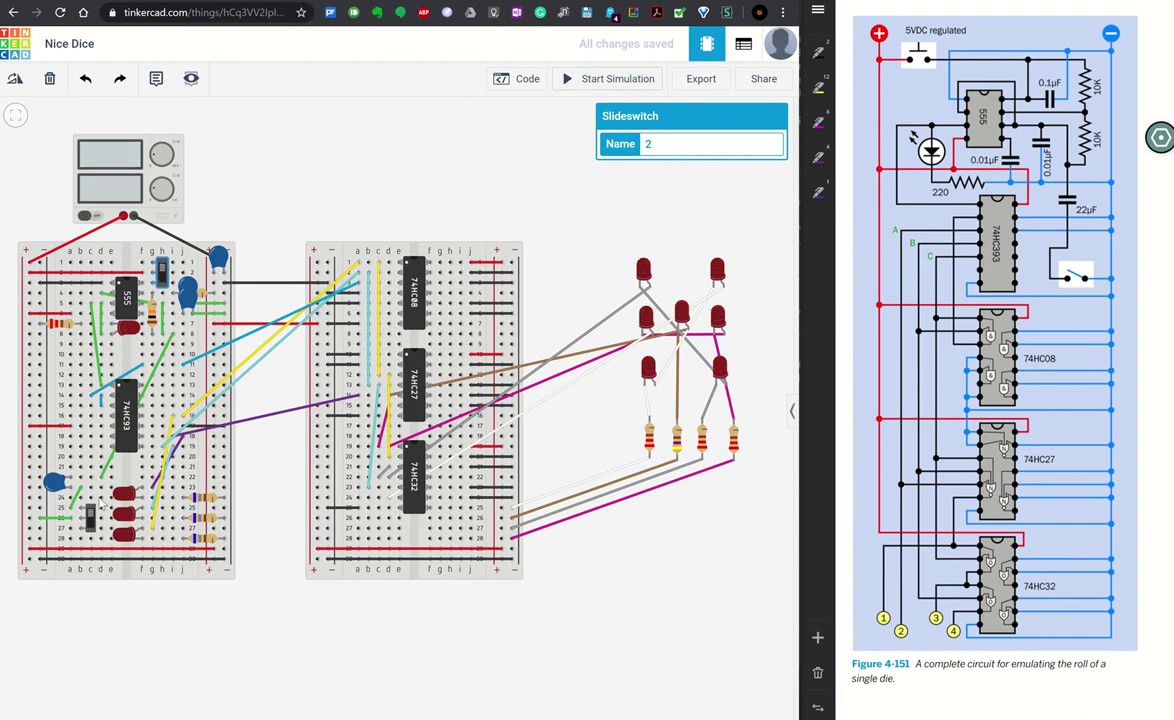
pyautogui.click(53, 484)
pyautogui.moveTo(700, 177); pyautogui.dragTo(626, 185)
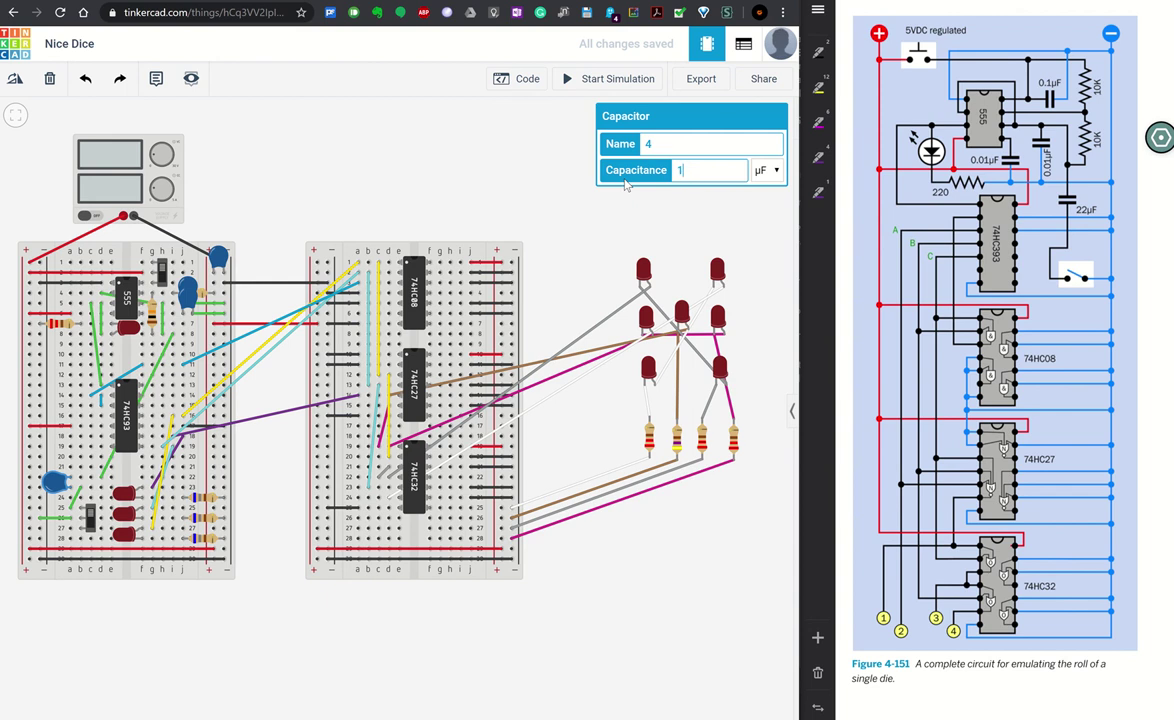
pyautogui.write('100')
pyautogui.press('Return')
# Step: Commit the new value, restart the simulation and flip the slide switch beside the 555
pyautogui.click(535, 160)
pyautogui.click(600, 79)
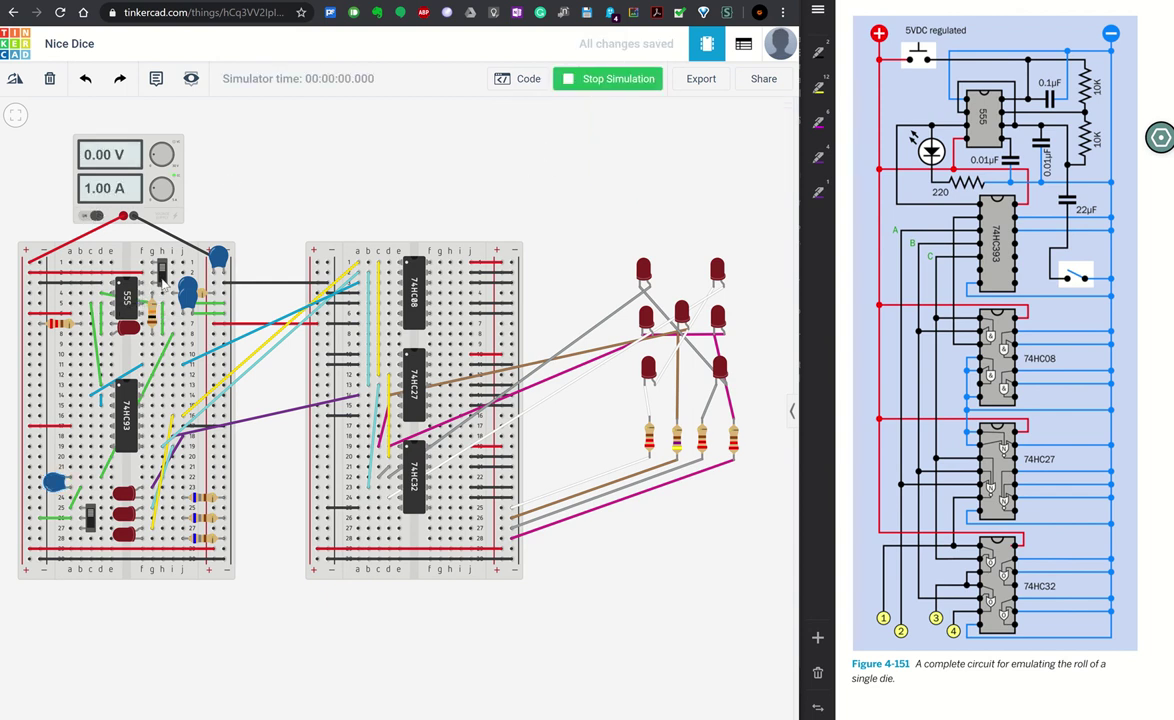
pyautogui.click(161, 278)
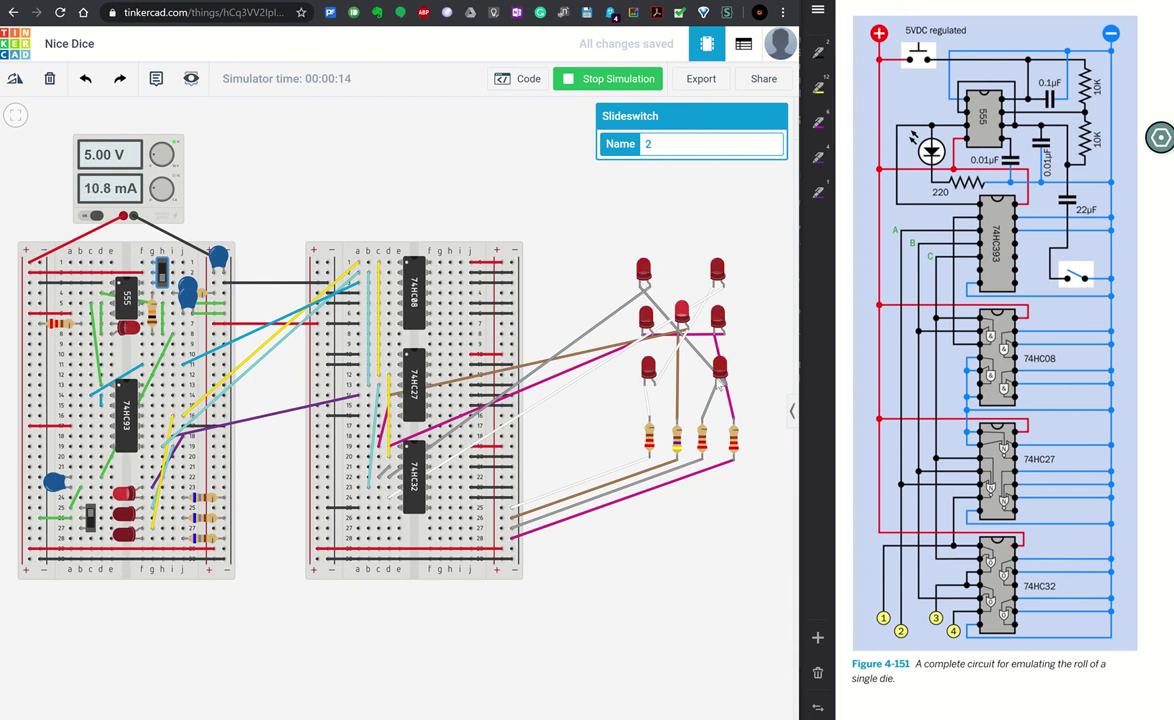
# Step: Restart the simulation and flip both the top and lower slide switches
pyautogui.click(604, 88)
pyautogui.click(604, 83)
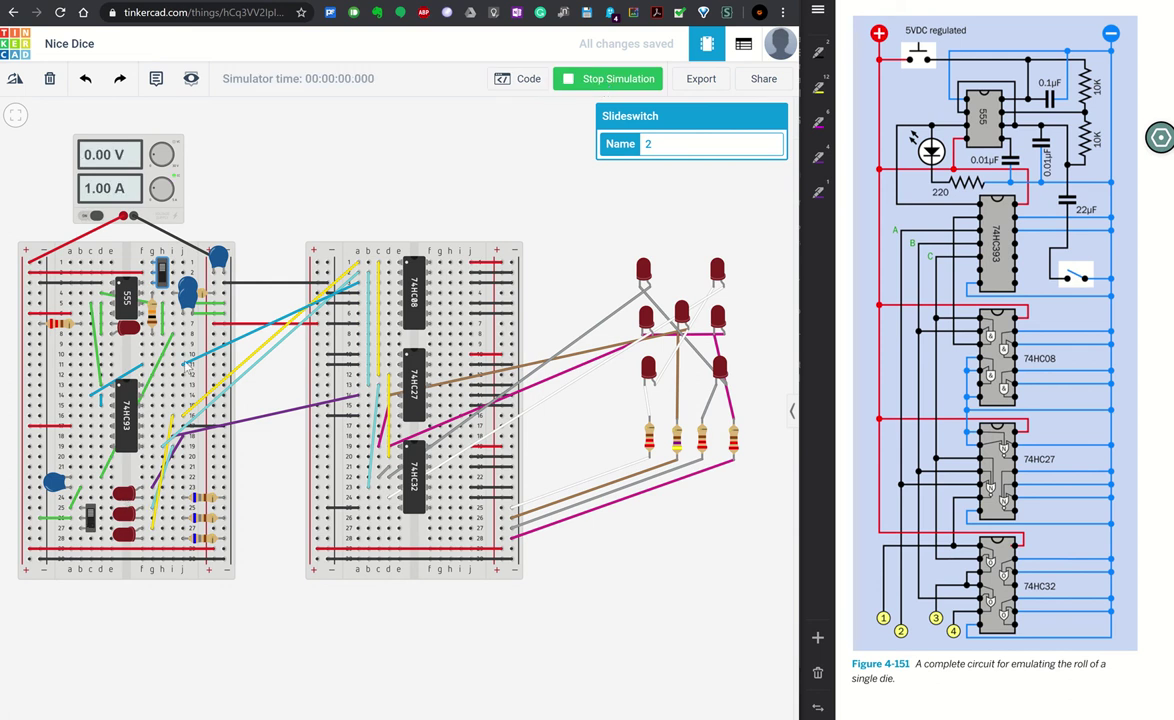
pyautogui.click(161, 276)
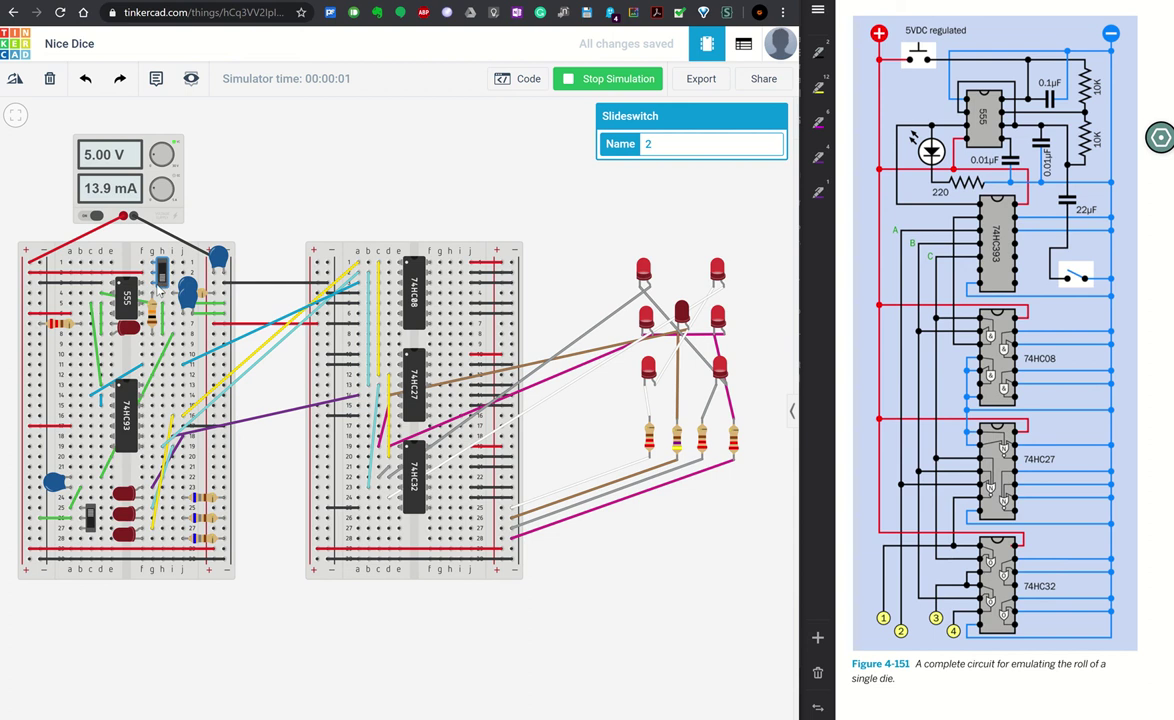
pyautogui.click(92, 528)
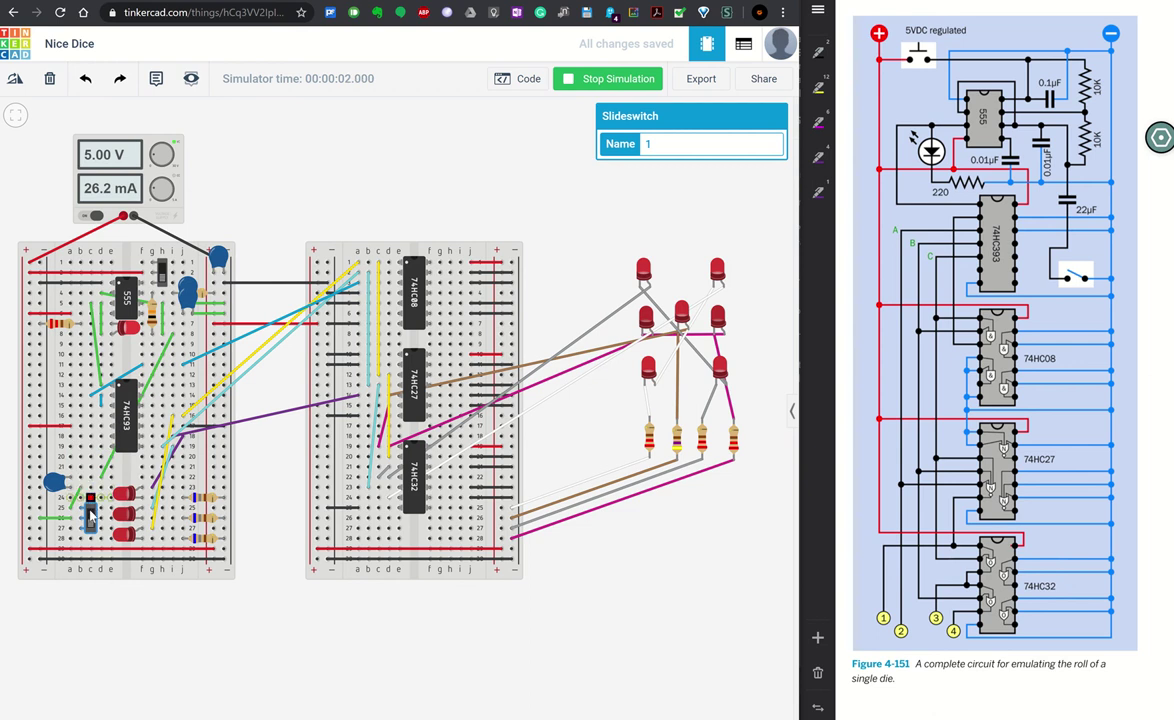
# Step: Toggle the top switch twice more, then flip the lower and top switches again
pyautogui.click(162, 270)
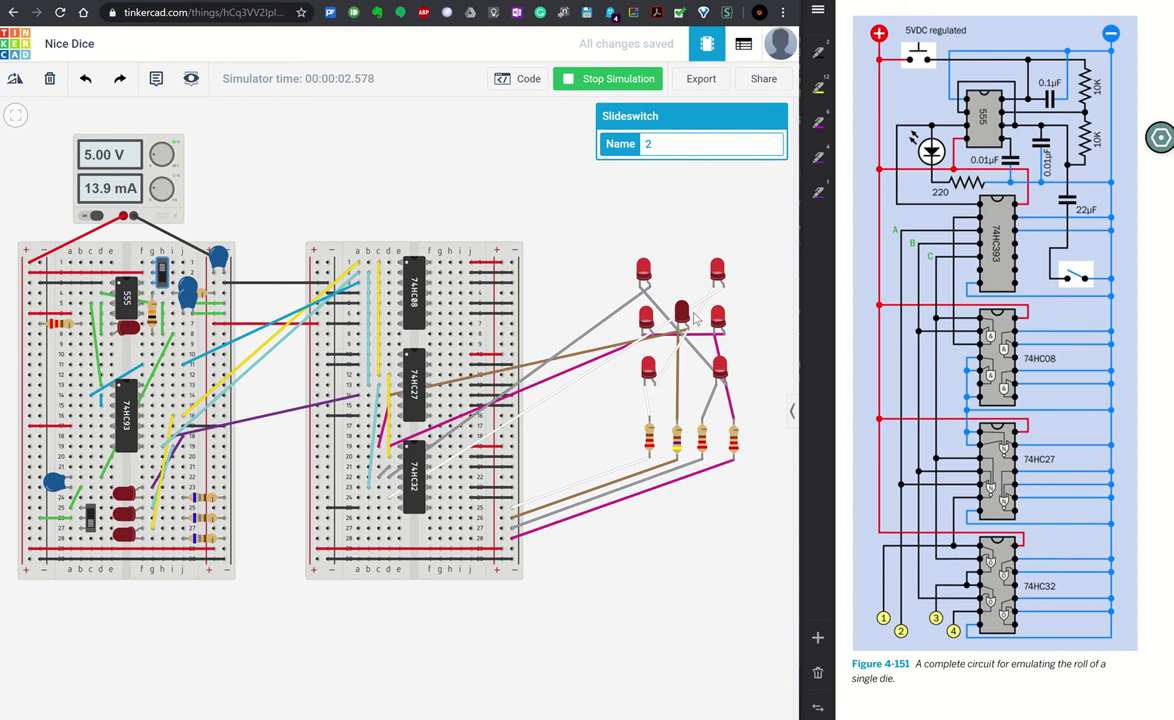
pyautogui.click(162, 272)
pyautogui.click(90, 517)
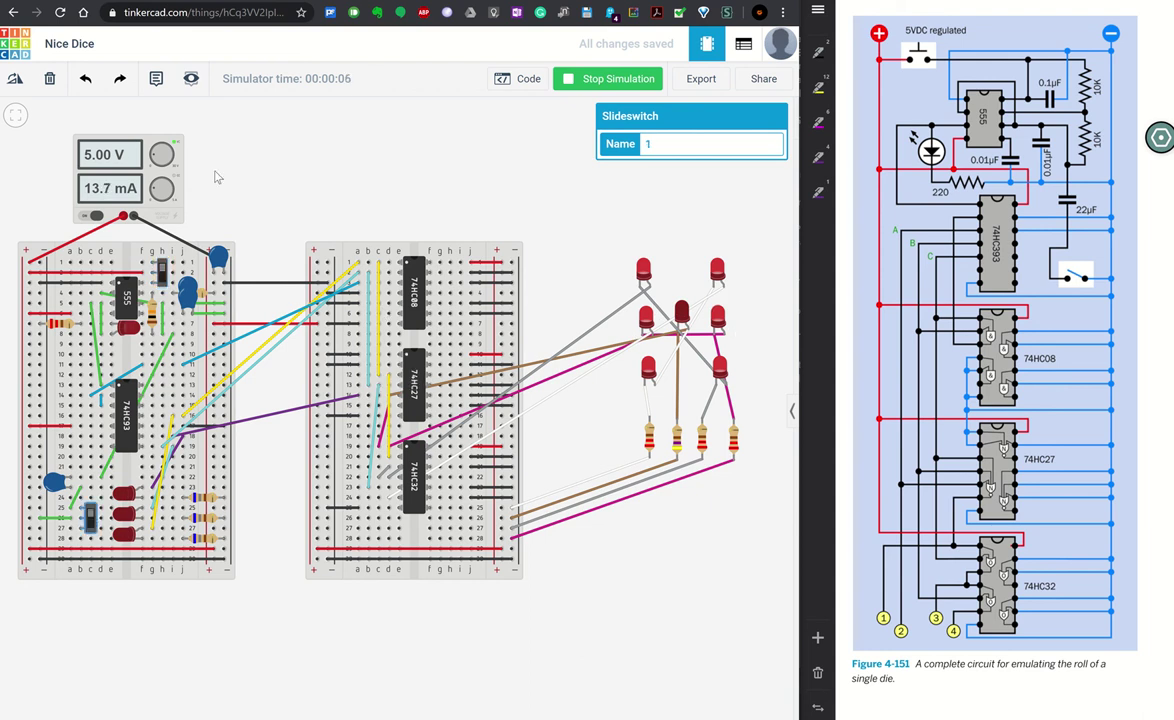
pyautogui.click(162, 278)
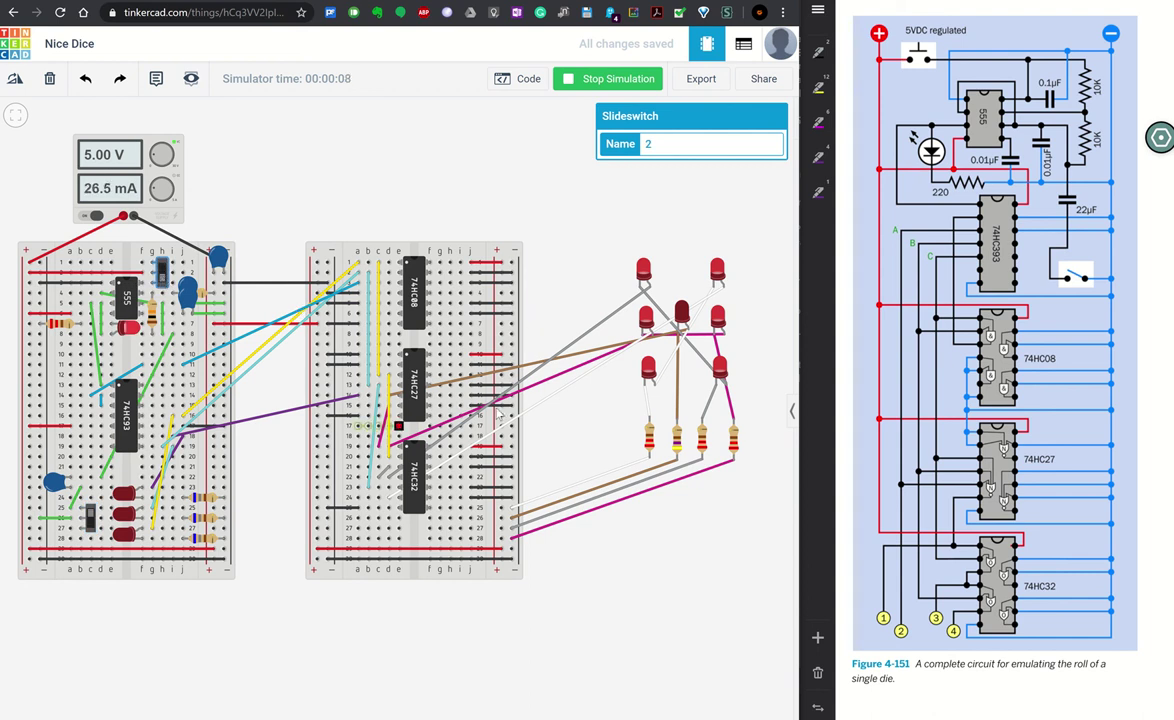
# Step: Stop the simulation and retype capacitor 4's capacitance as 47 µF in place of 100
pyautogui.click(614, 84)
pyautogui.click(53, 483)
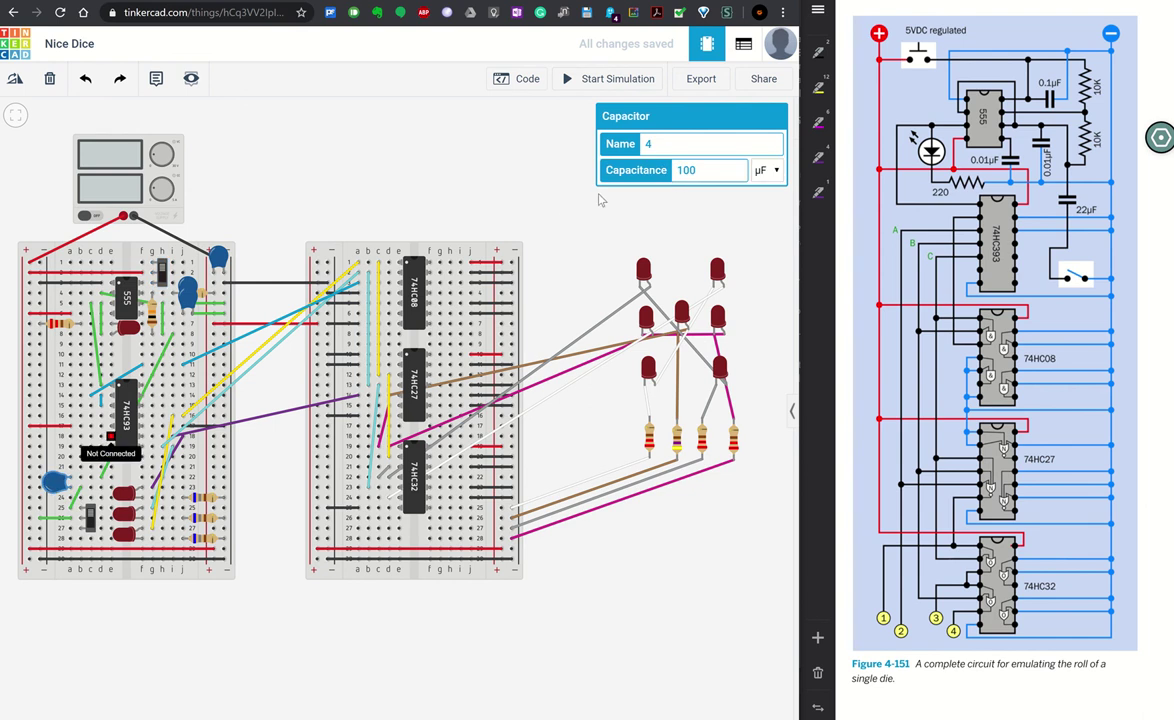
pyautogui.click(703, 179)
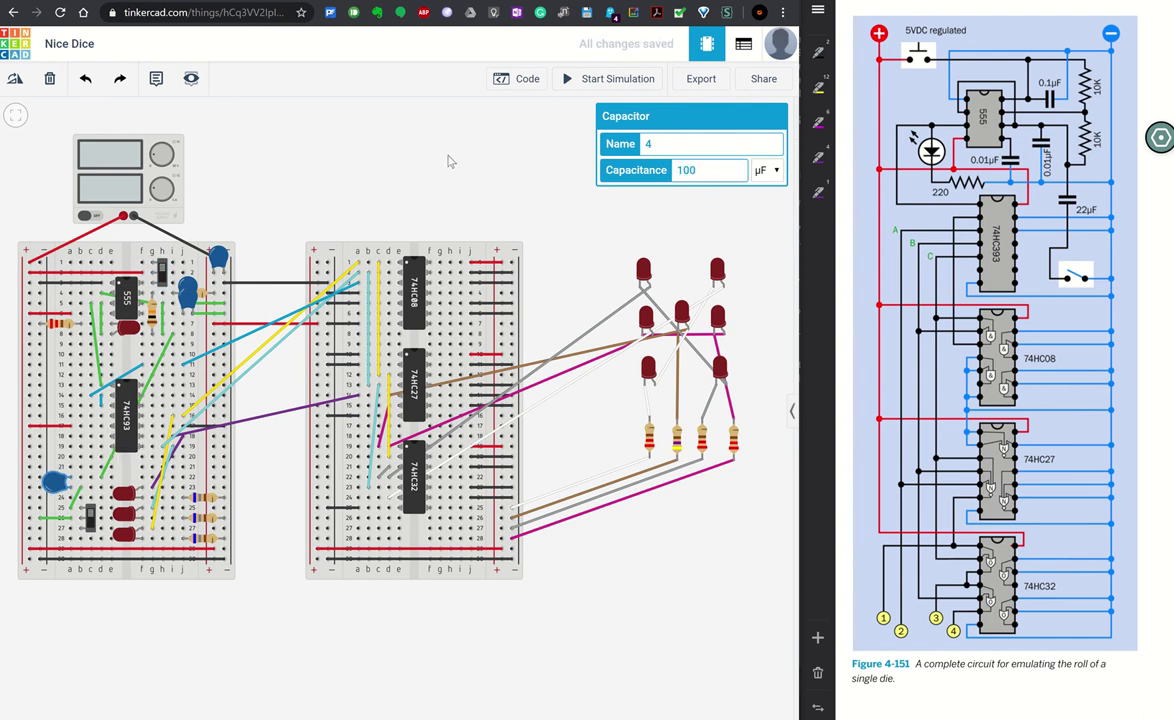
pyautogui.click(620, 172)
pyautogui.write('47')
pyautogui.click(567, 175)
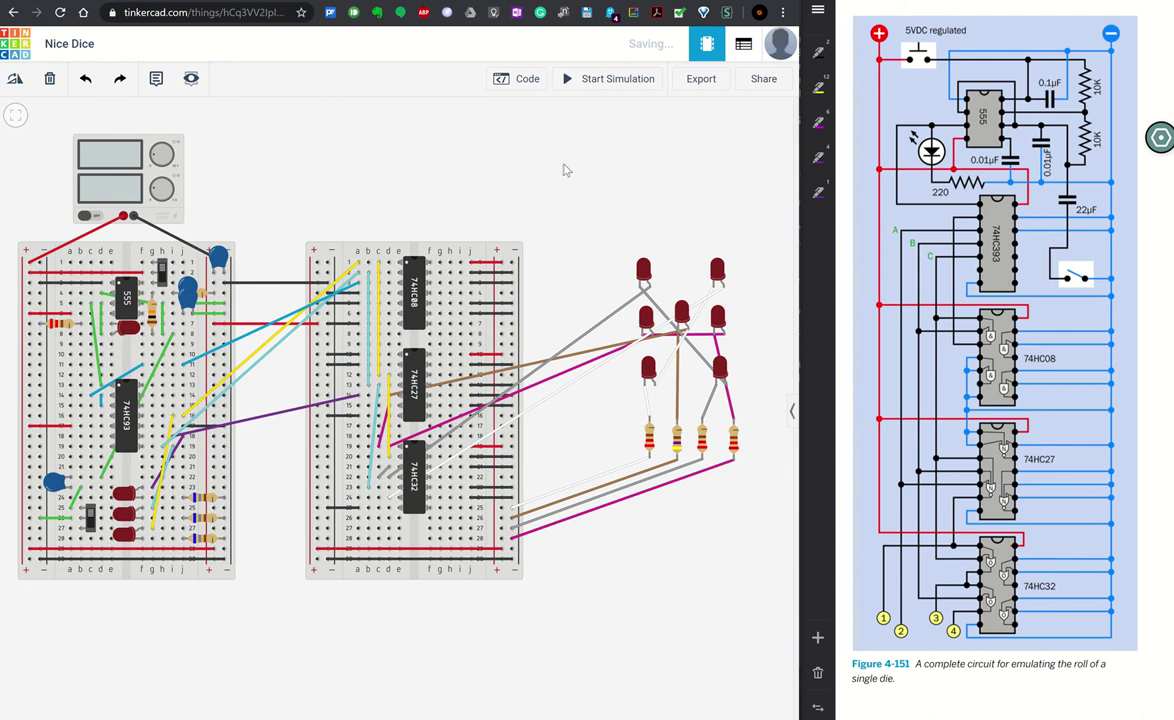
# Step: Restart the simulation, flip the top slide switch, confirm the capacitor reads 47 µF, and flip the switch again
pyautogui.click(601, 82)
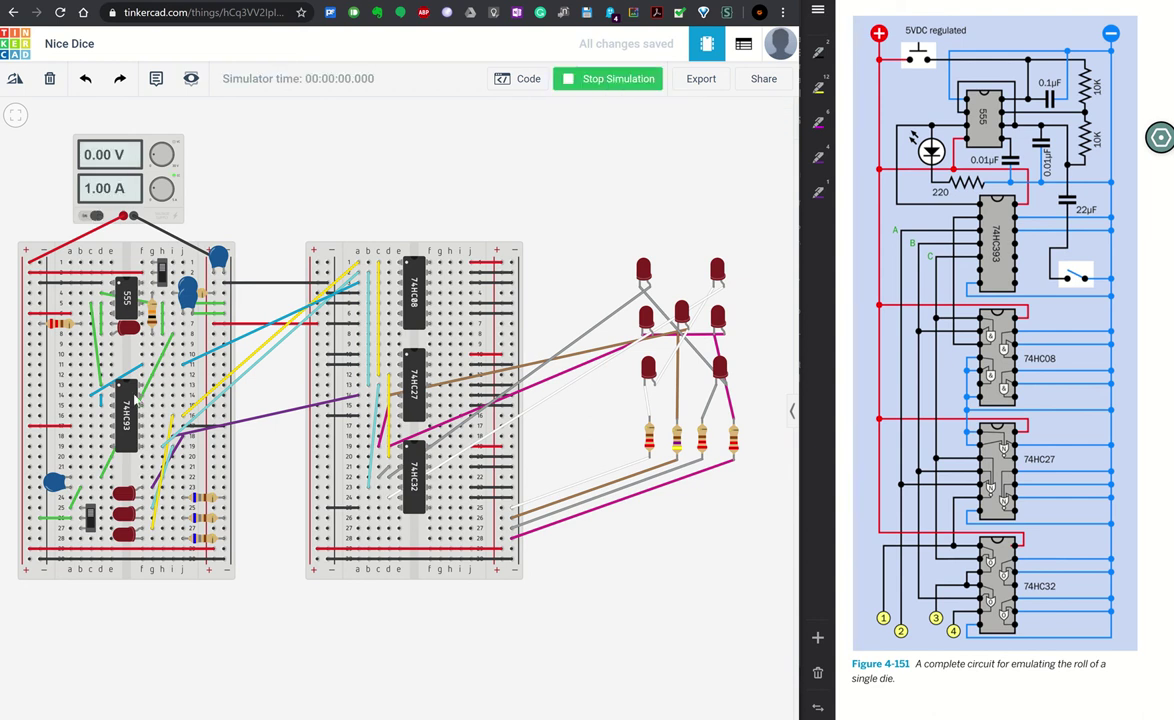
pyautogui.click(161, 270)
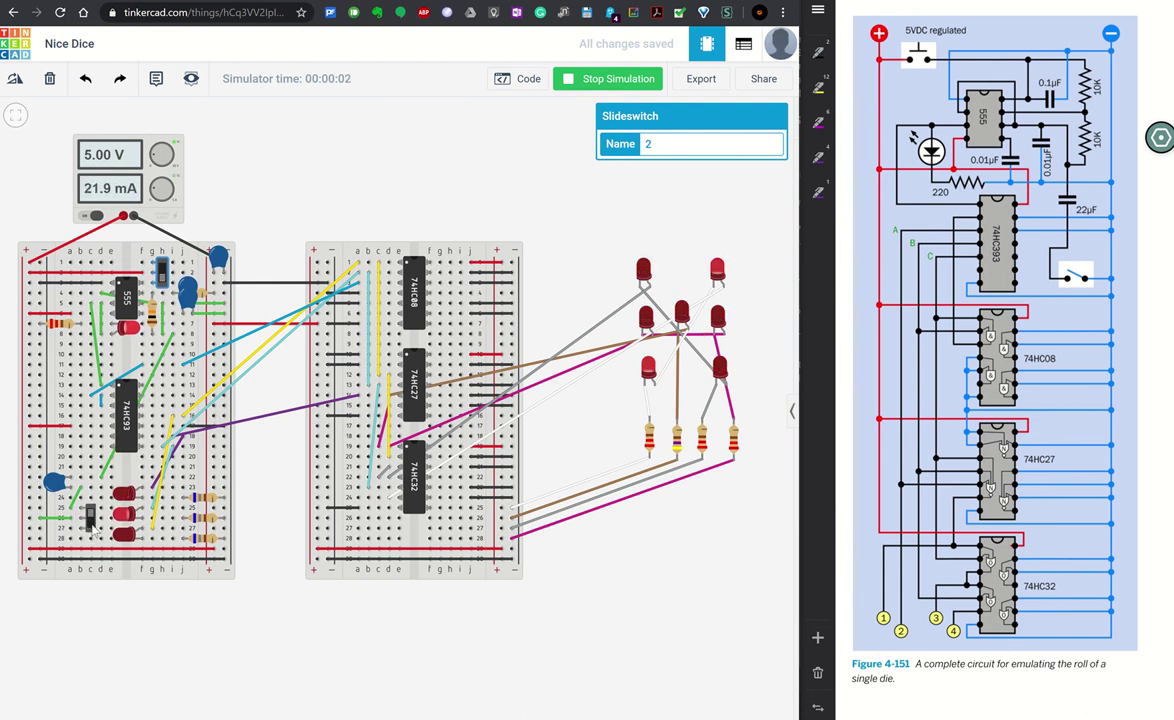
pyautogui.click(54, 483)
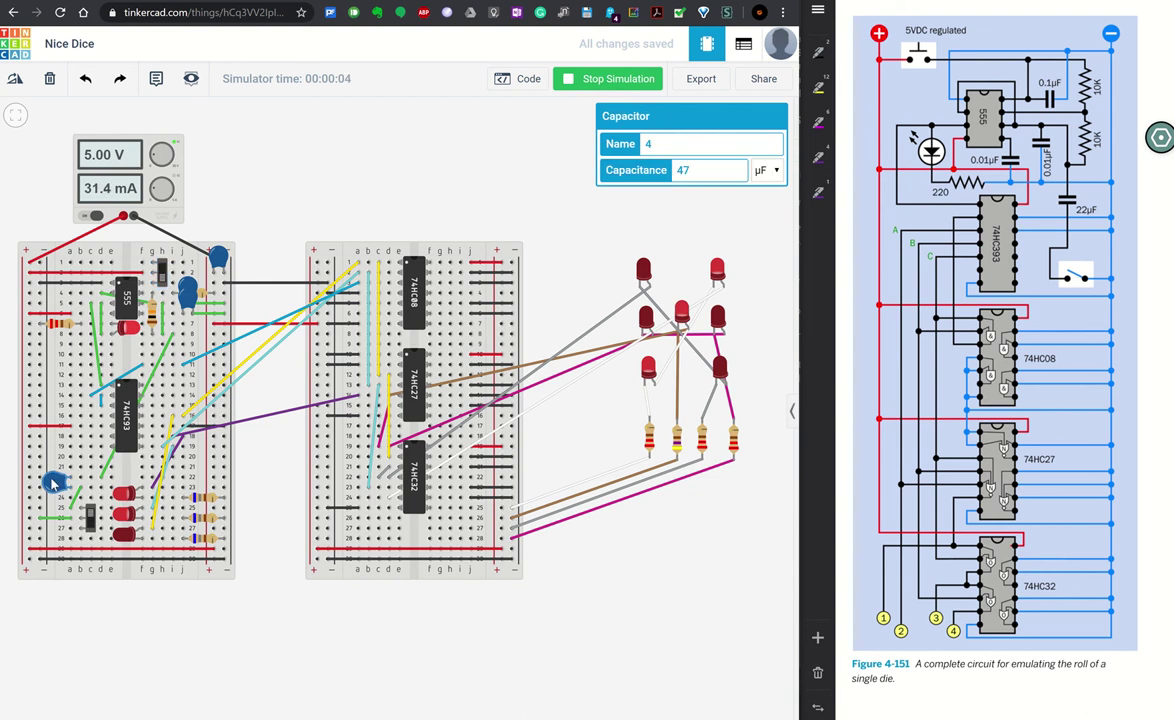
pyautogui.click(161, 272)
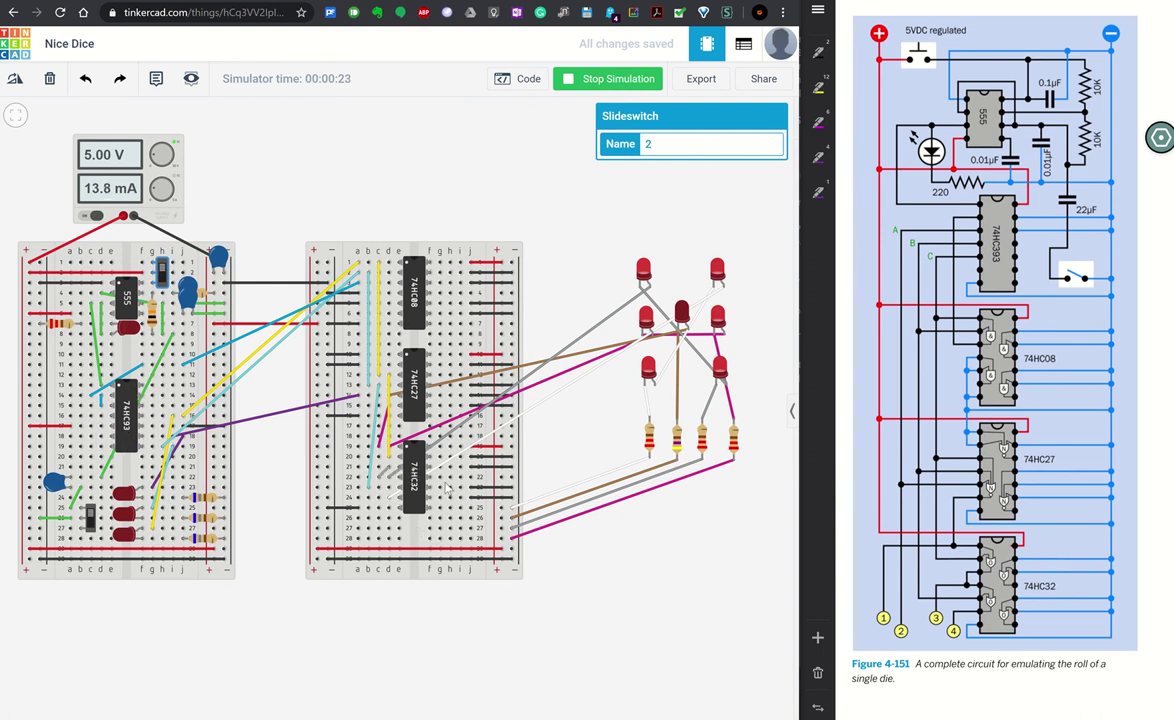
# Step: Roll the die by toggling the top slide switch twice, then the lower and upper switches
pyautogui.click(163, 270)
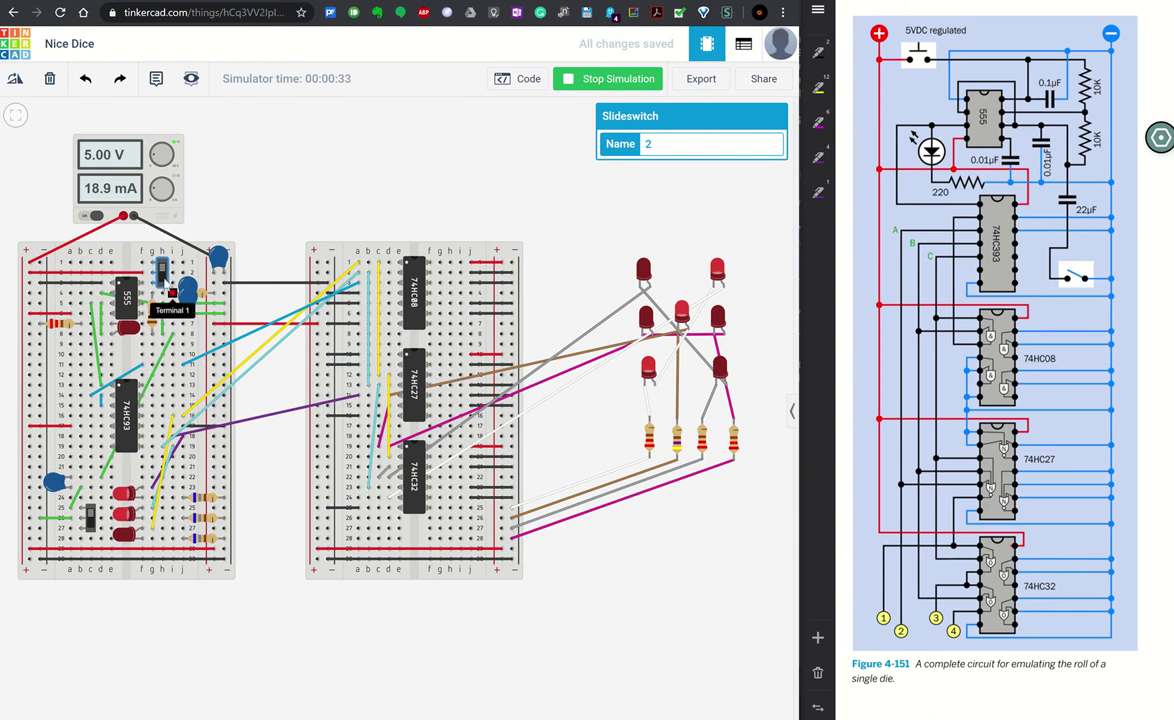
pyautogui.click(162, 272)
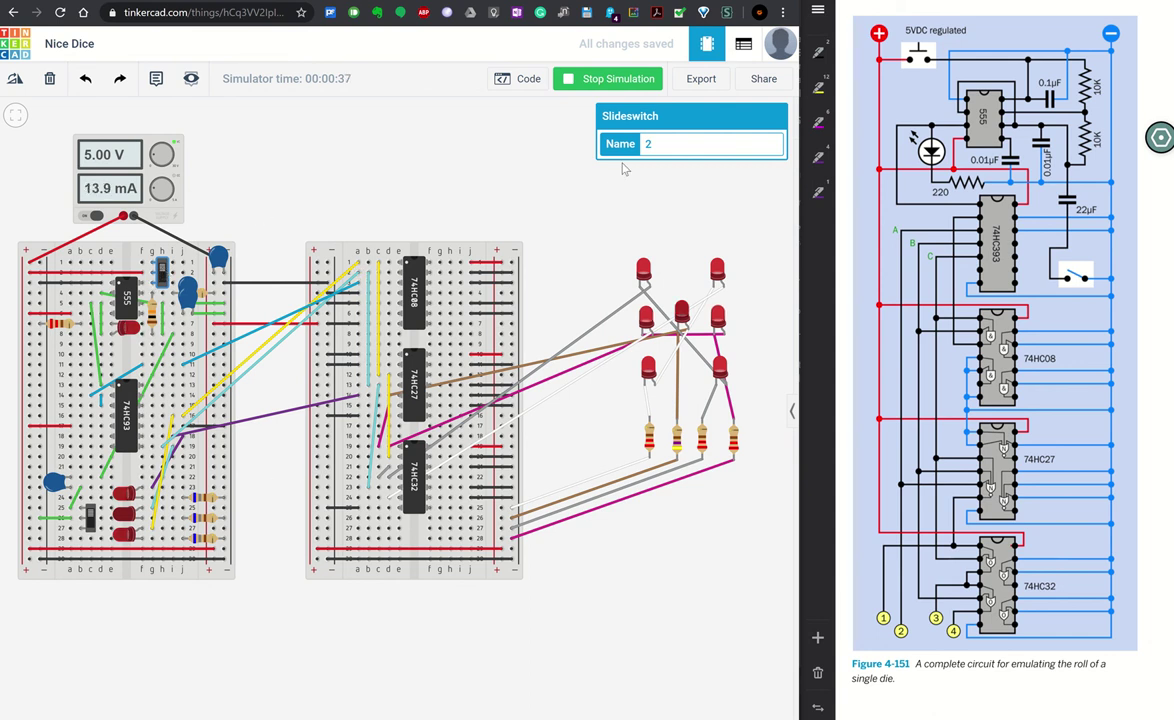
pyautogui.click(88, 522)
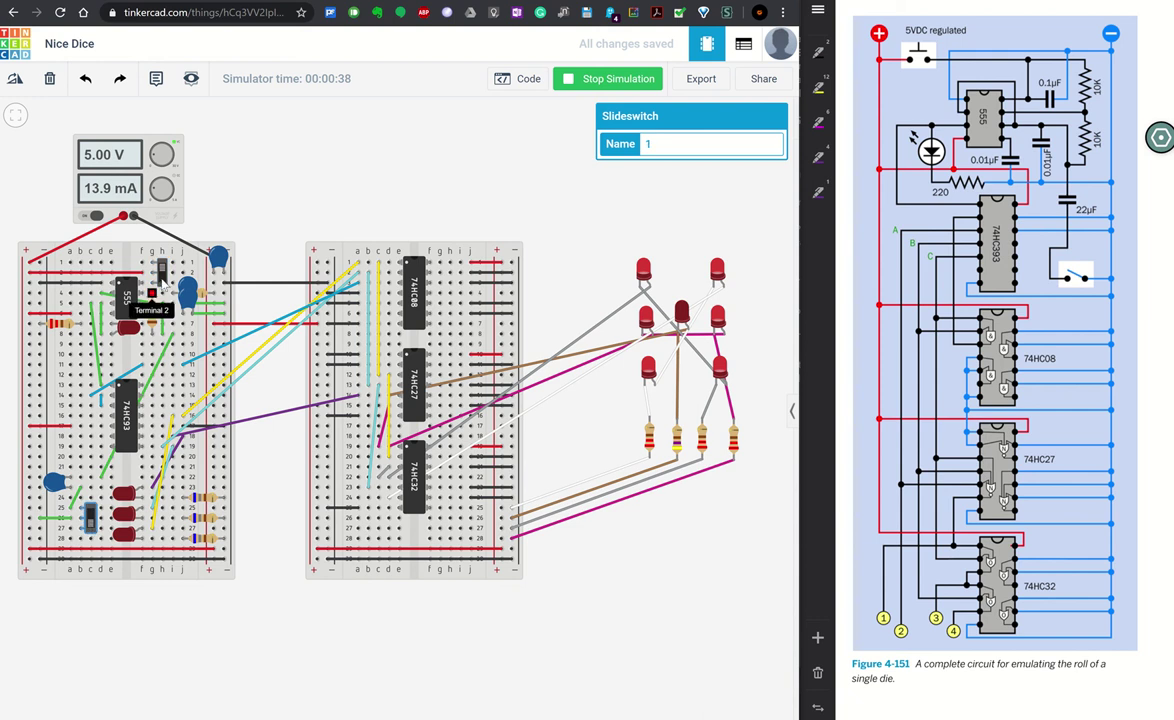
pyautogui.click(163, 280)
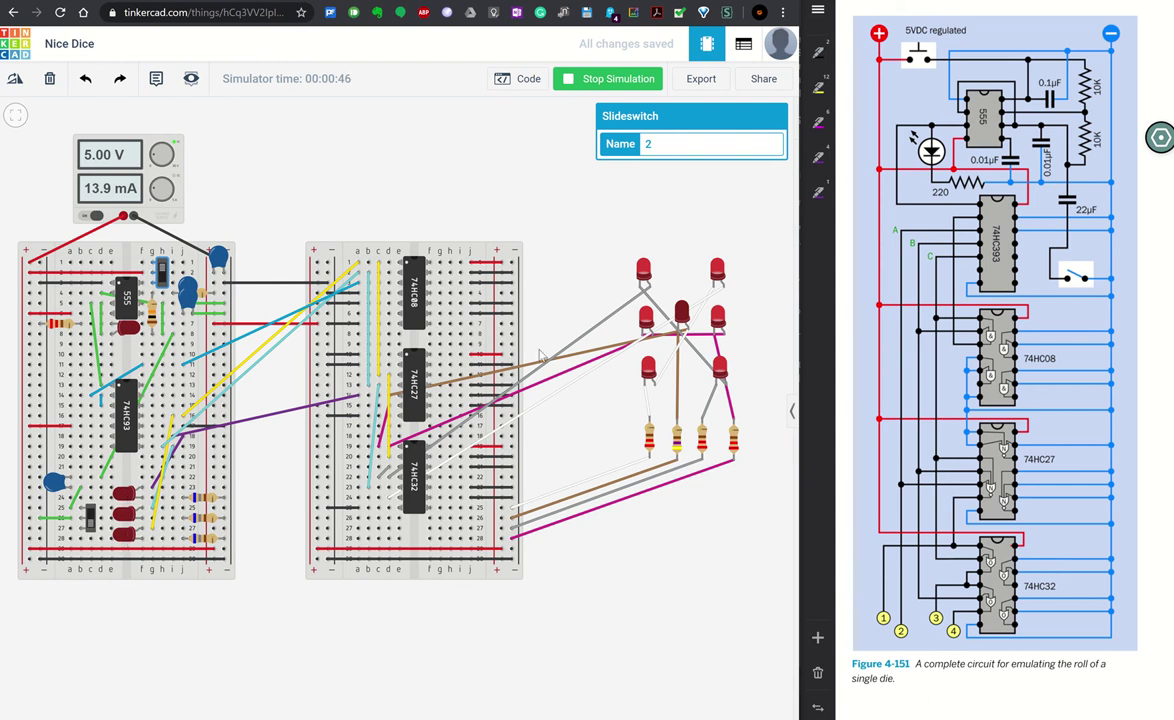
pyautogui.click(90, 517)
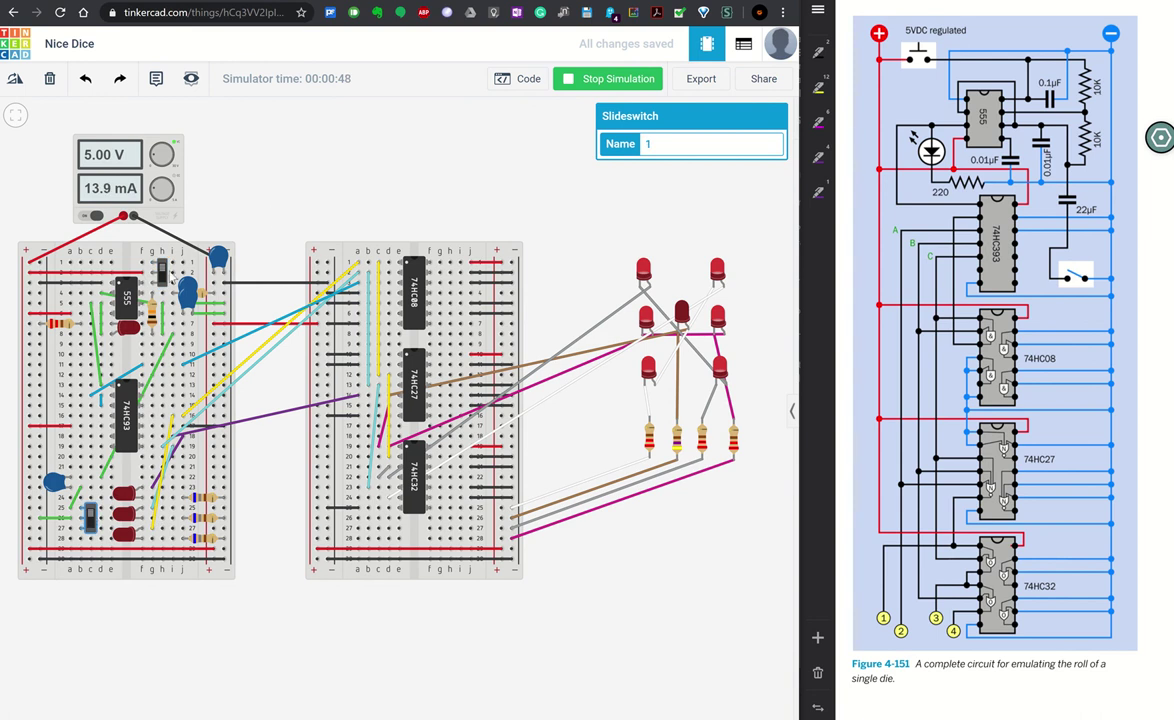
# Step: Stop the roll with the upper slide switch and scroll the PDF from Figure 4-151 into the Nice Dice text
pyautogui.click(161, 270)
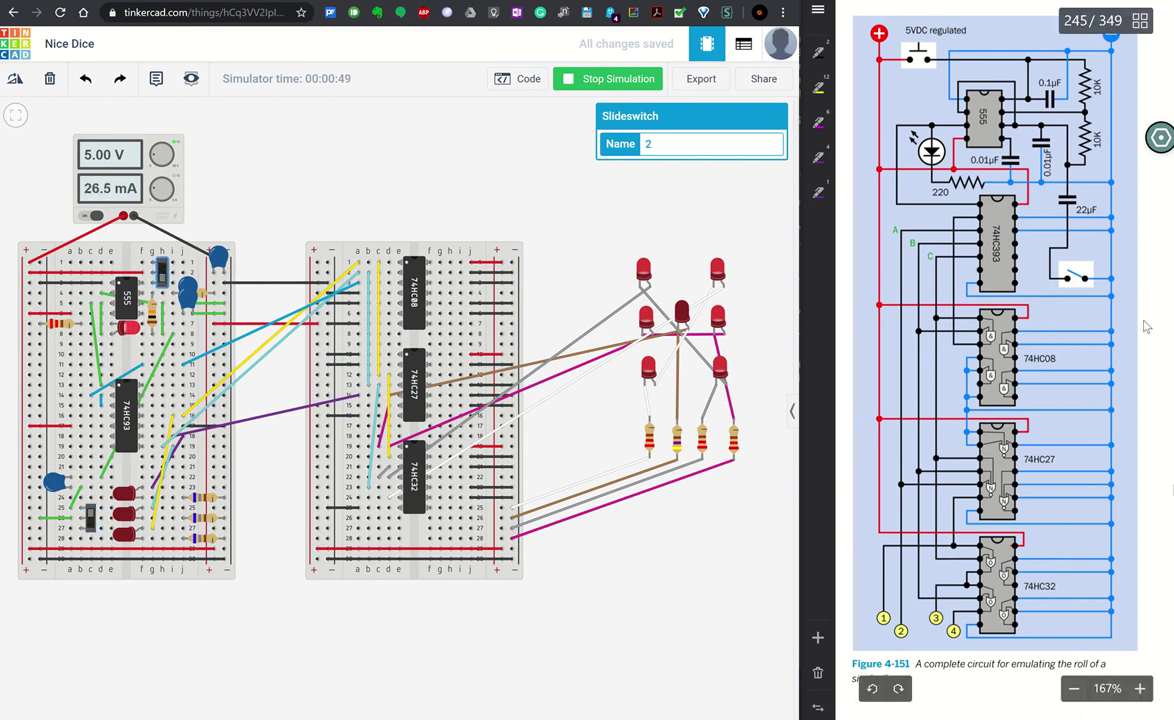
pyautogui.scroll(-10, 1146, 327)
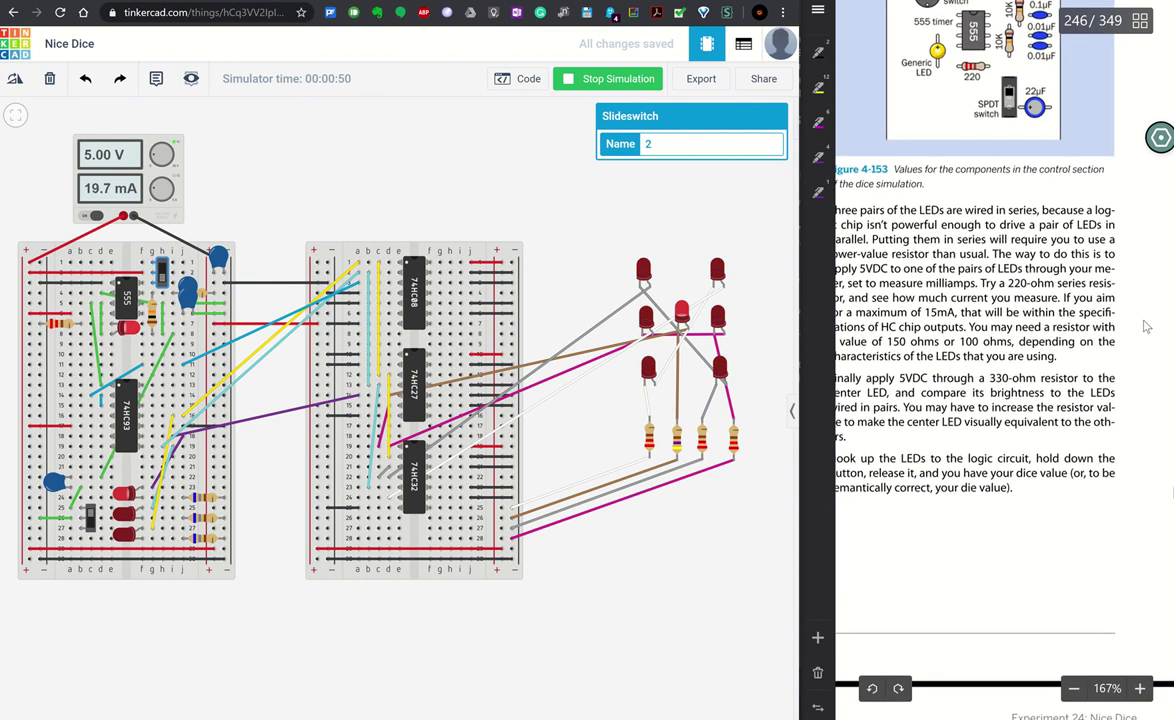
pyautogui.scroll(-10, 1146, 327)
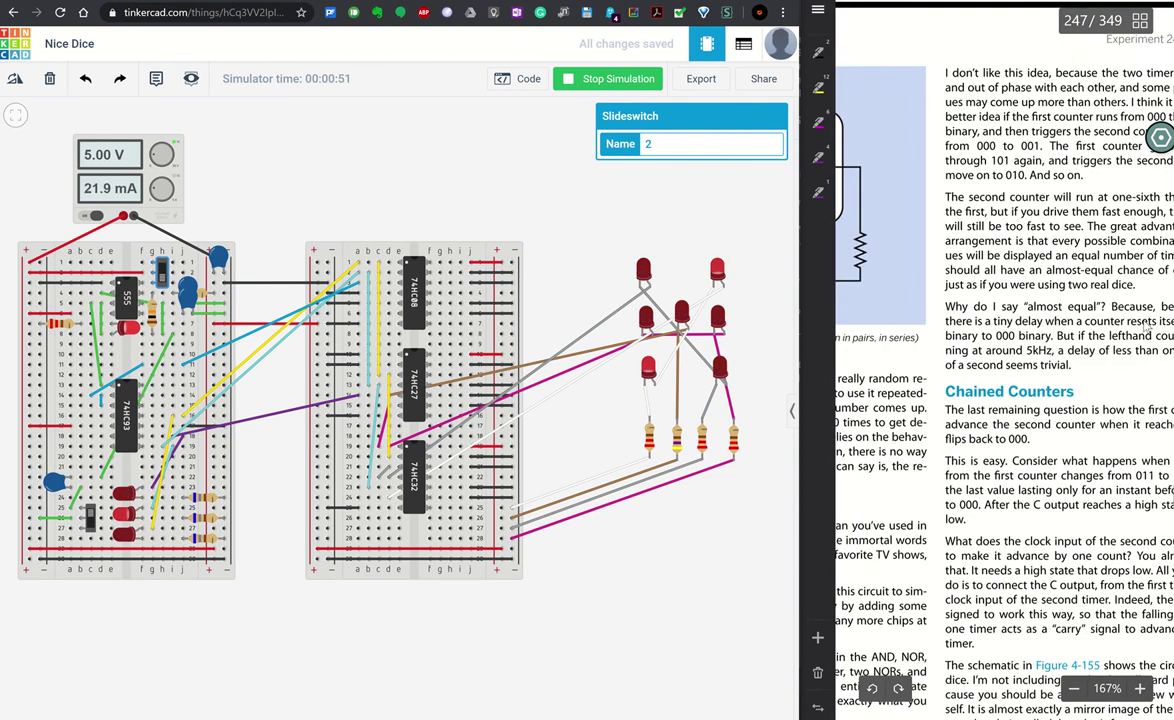
pyautogui.scroll(-2, 1146, 327)
pyautogui.hscroll(-4, 1146, 327)
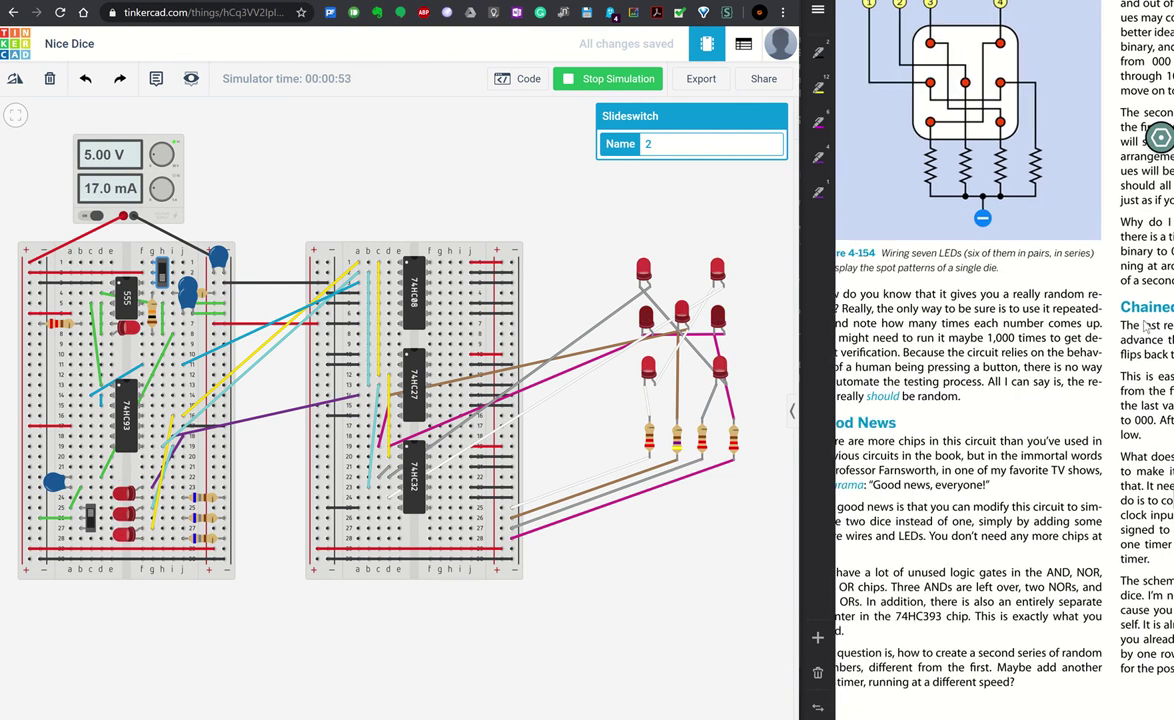
pyautogui.scroll(10, 1146, 326)
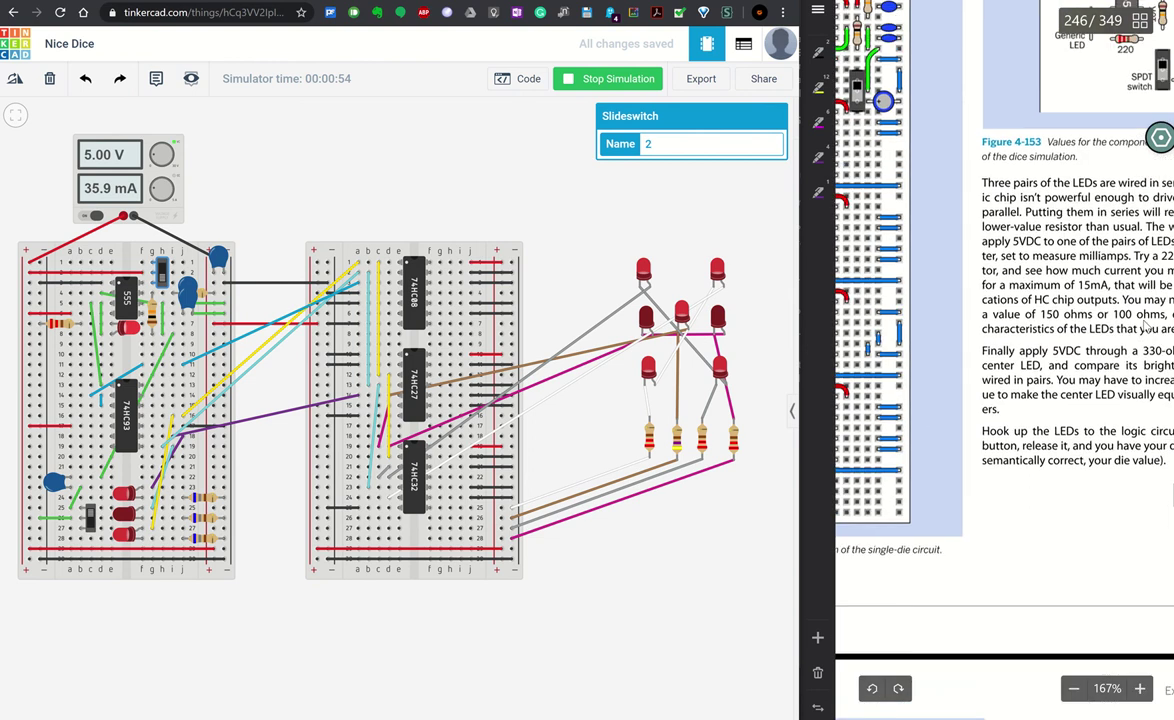
pyautogui.hscroll(4, 1146, 327)
pyautogui.scroll(-10, 1146, 327)
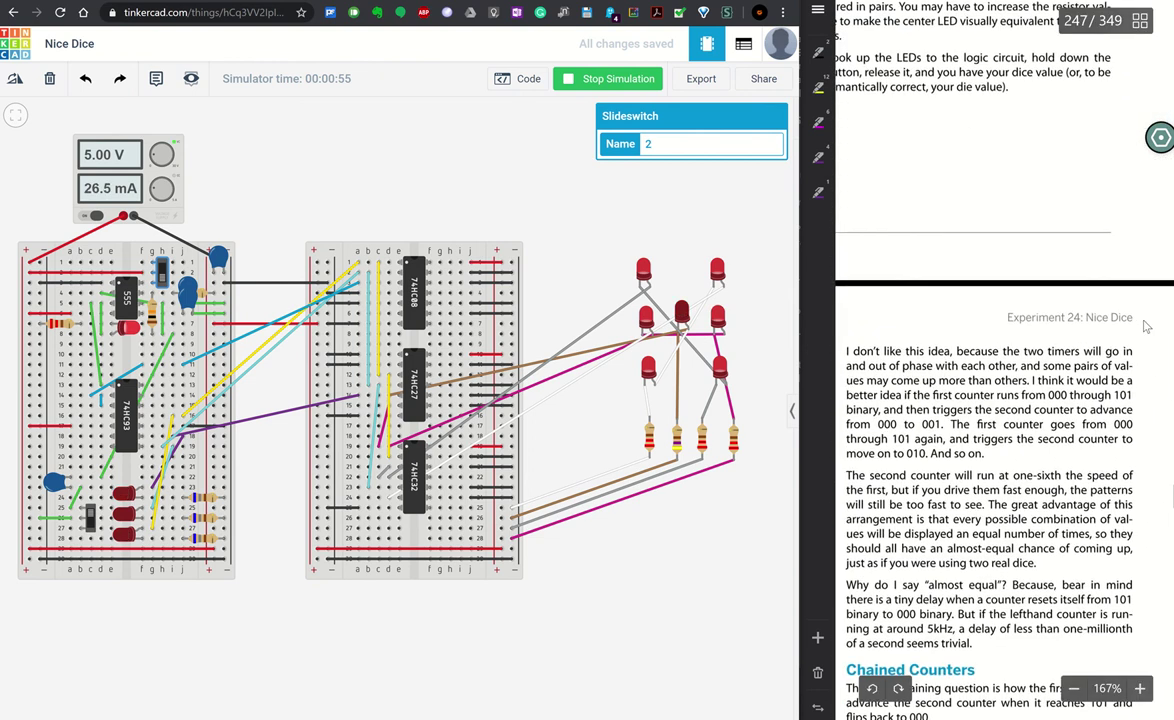
pyautogui.scroll(15, 1146, 327)
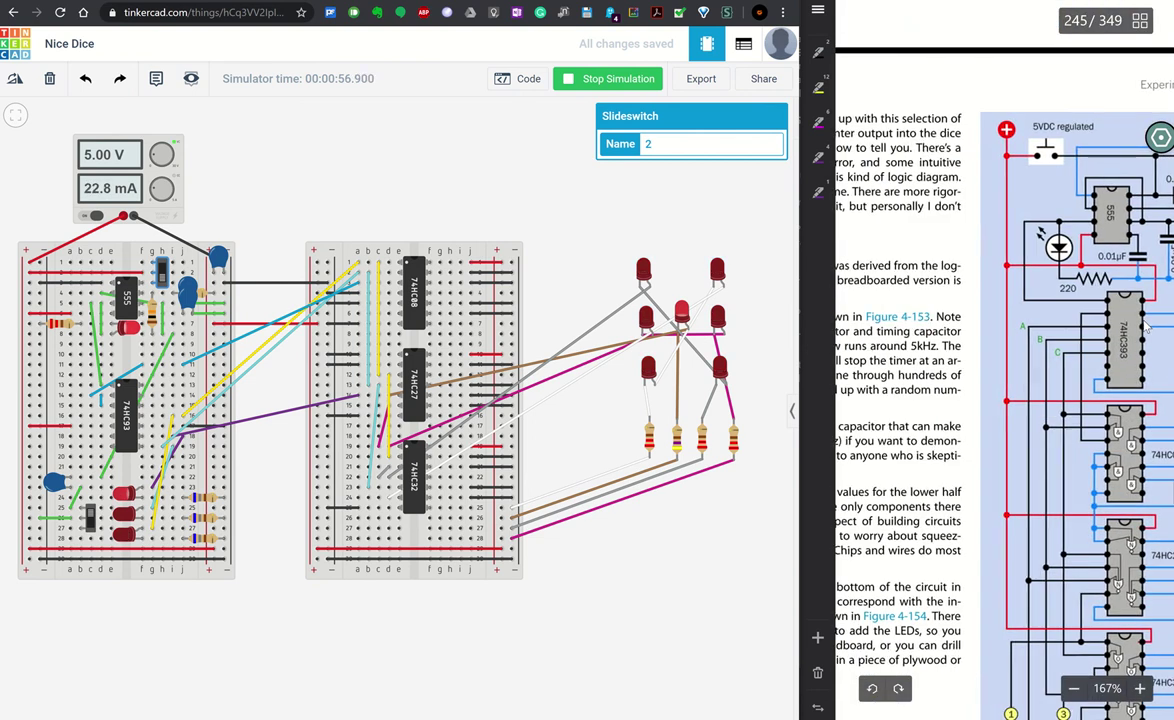
# Step: Scroll on to Figure 4-155, the two-dice circuit on page 248
pyautogui.hscroll(-4, 1146, 326)
pyautogui.scroll(3, 1146, 327)
pyautogui.scroll(-12, 1146, 327)
pyautogui.scroll(-5, 1146, 327)
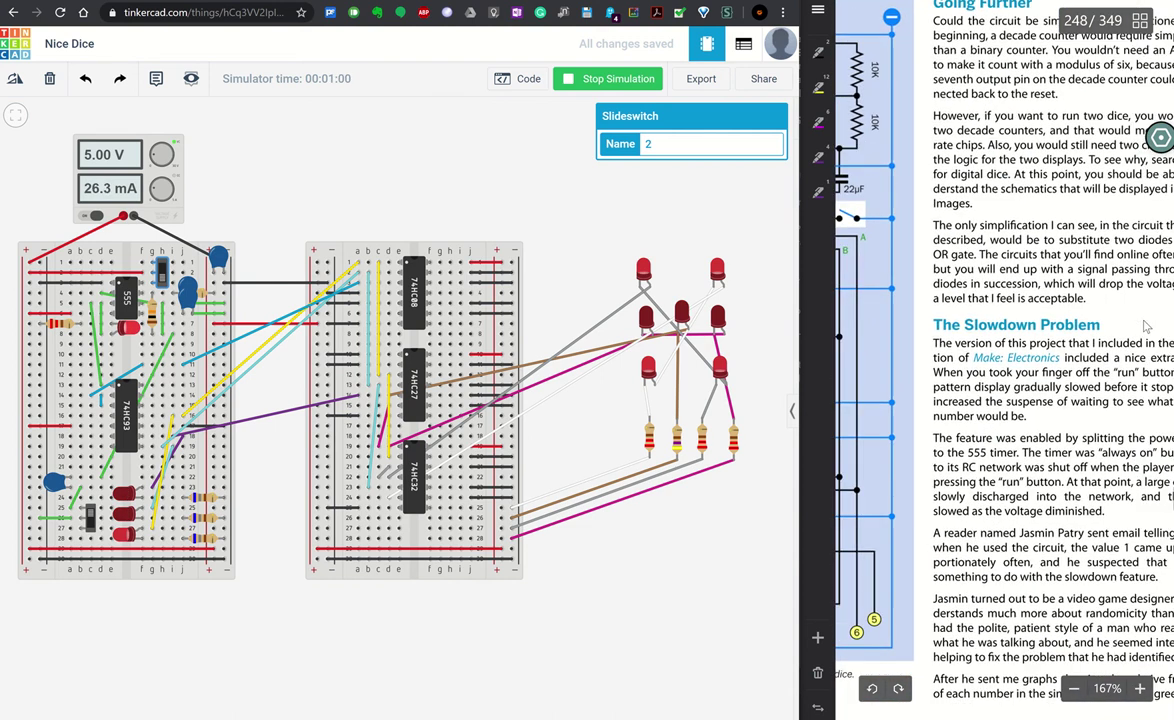
pyautogui.scroll(-1, 1146, 326)
pyautogui.hscroll(1, 1146, 326)
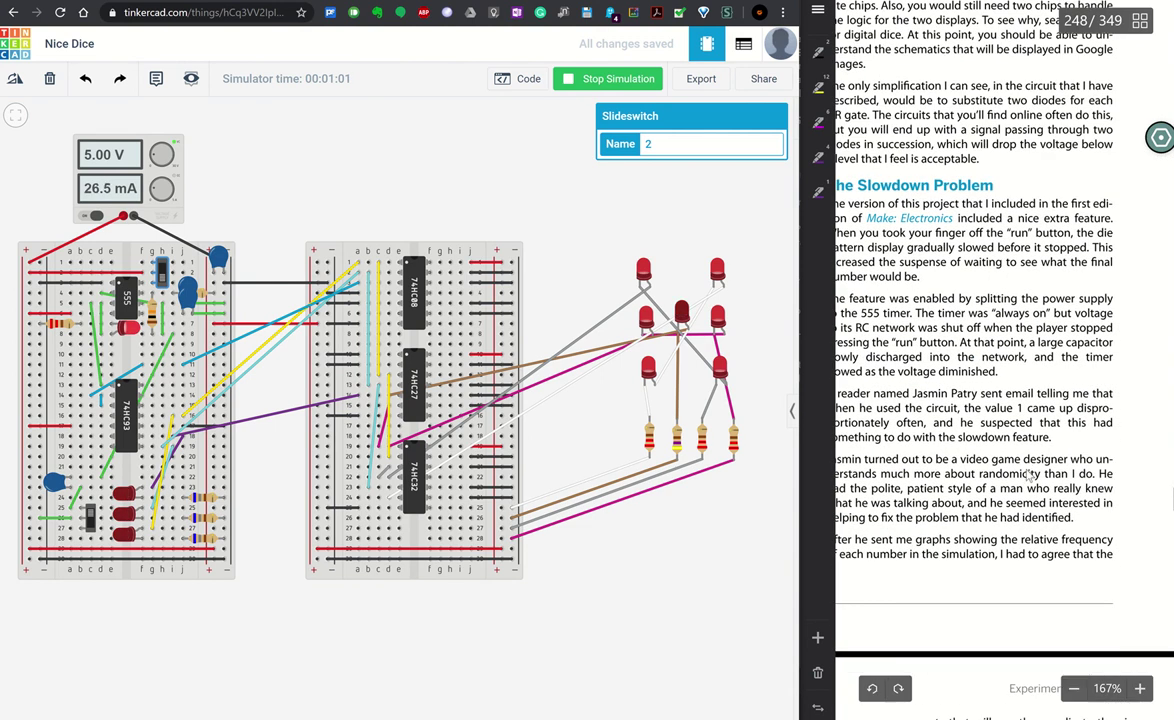
pyautogui.hscroll(-1, 1027, 475)
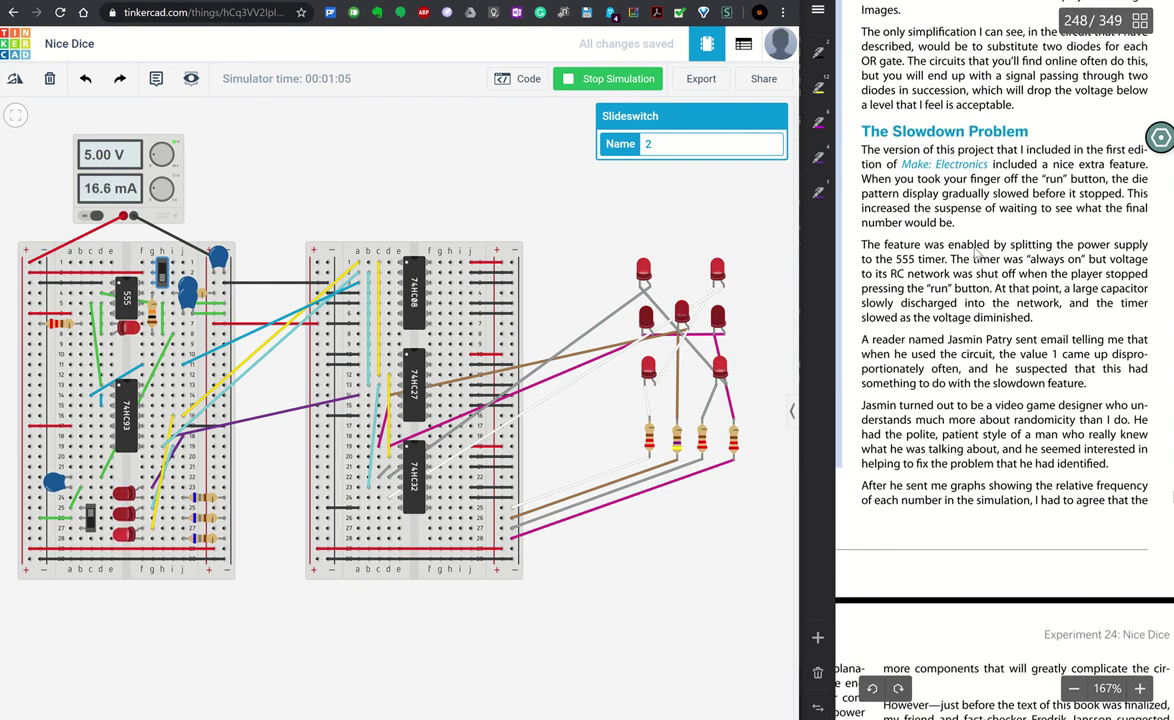
pyautogui.scroll(-1, 1010, 300)
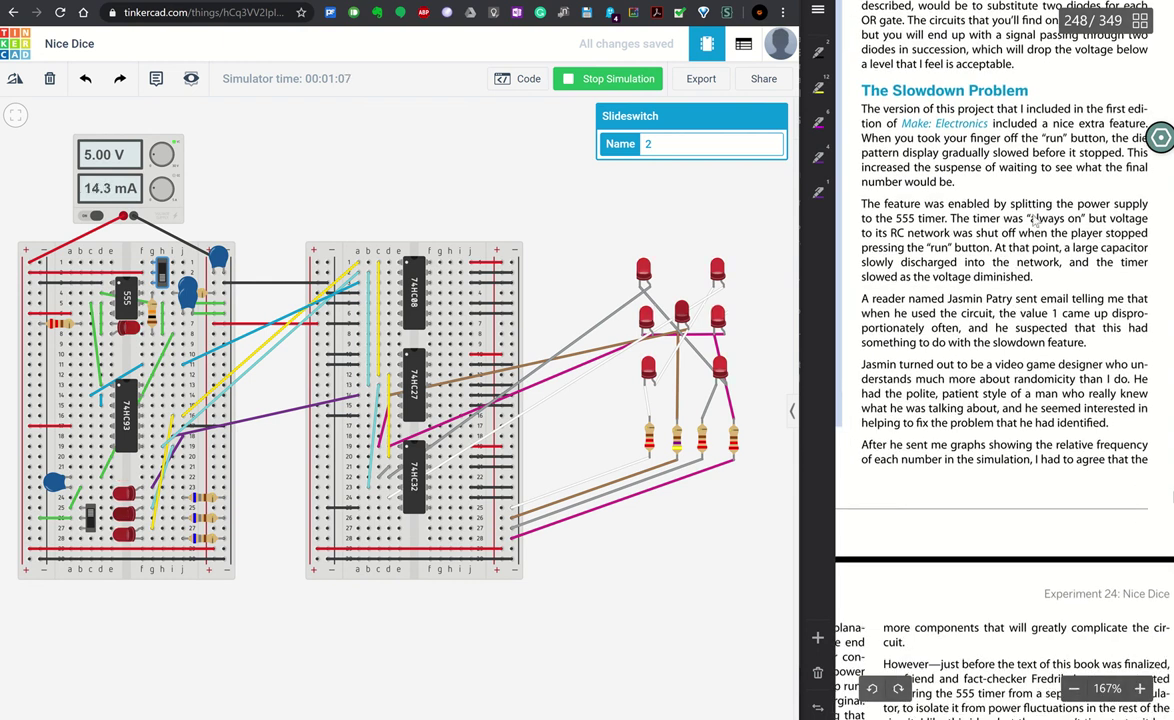
pyautogui.scroll(-2, 1015, 270)
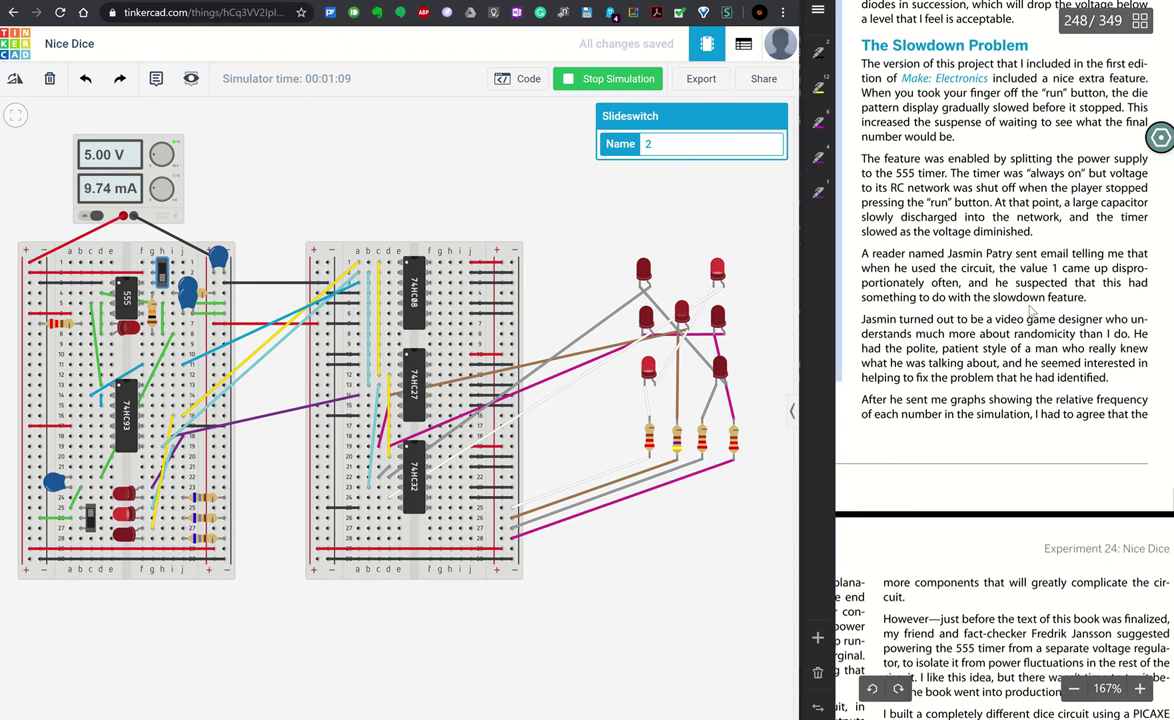
pyautogui.hscroll(-5, 1030, 312)
pyautogui.scroll(-2, 1030, 312)
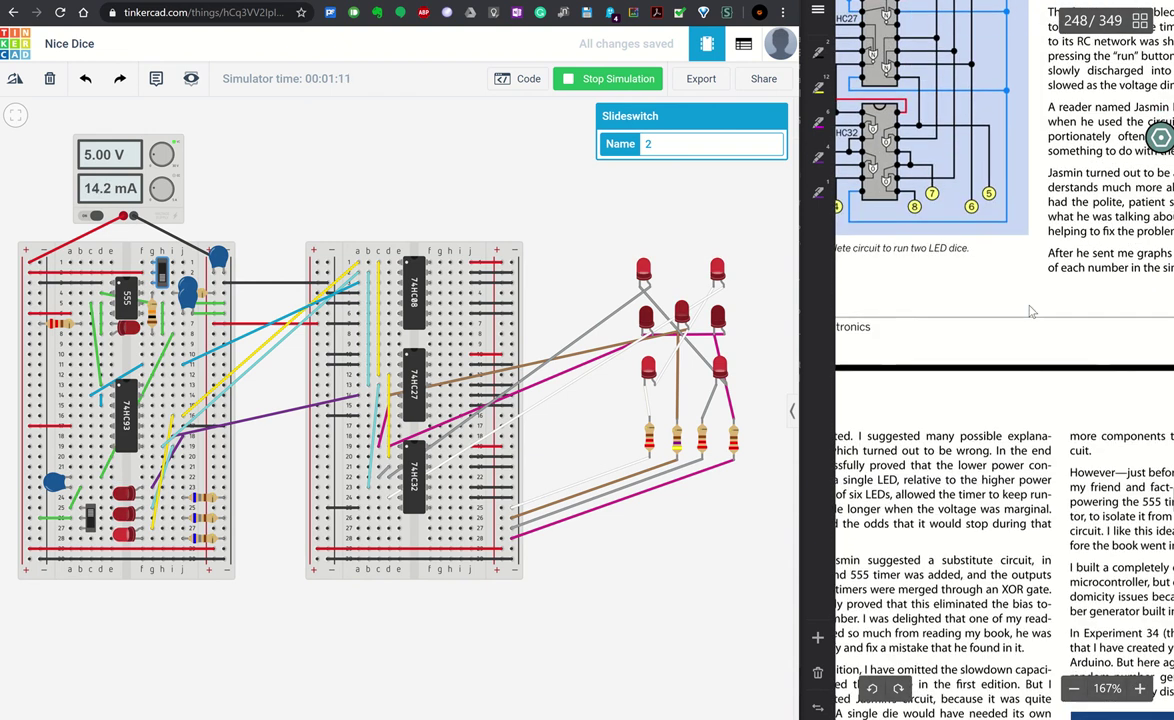
pyautogui.scroll(-1, 1031, 312)
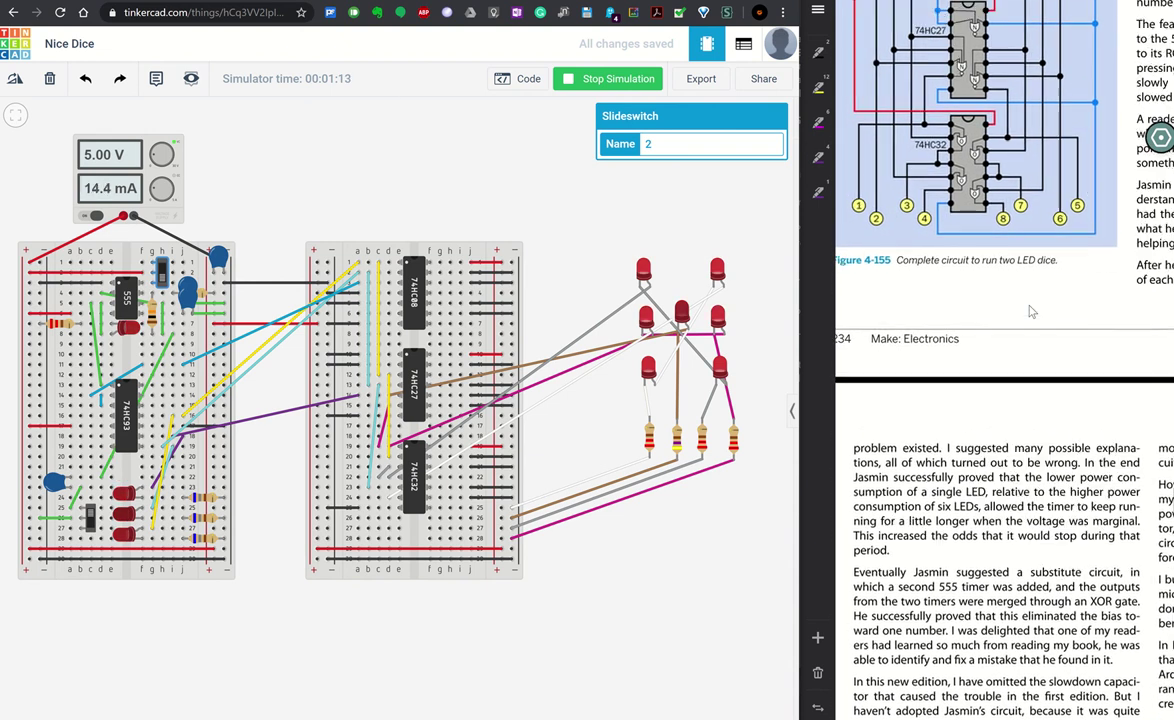
pyautogui.scroll(10, 900, 441)
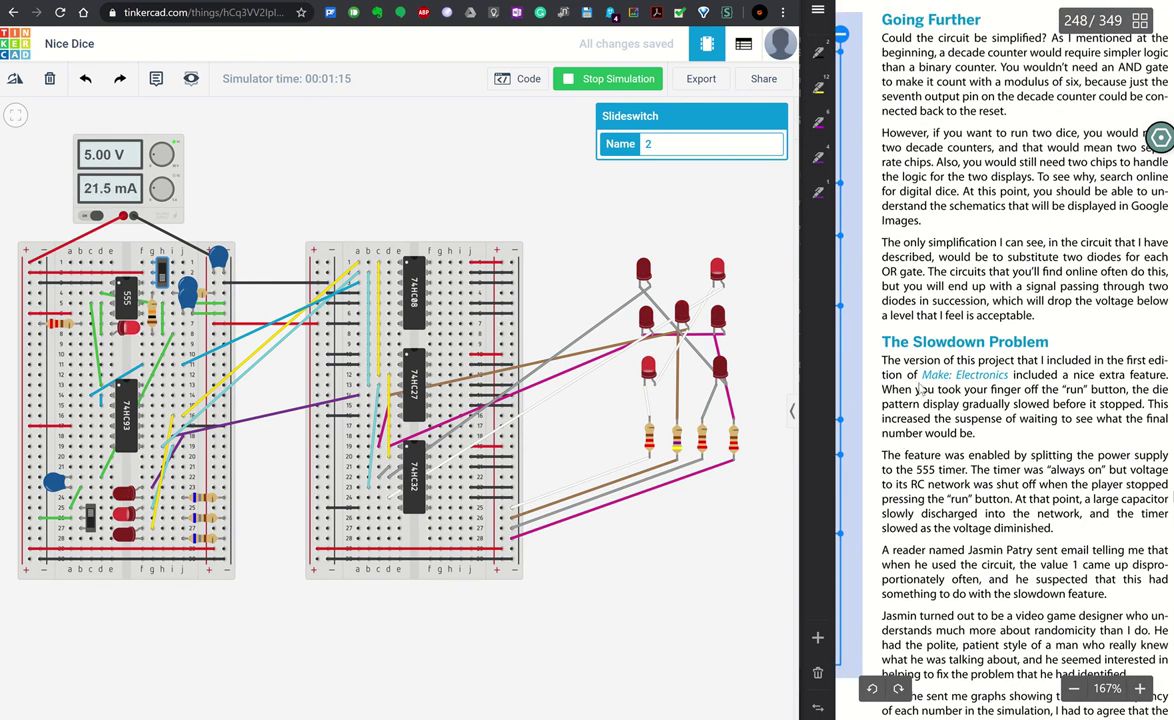